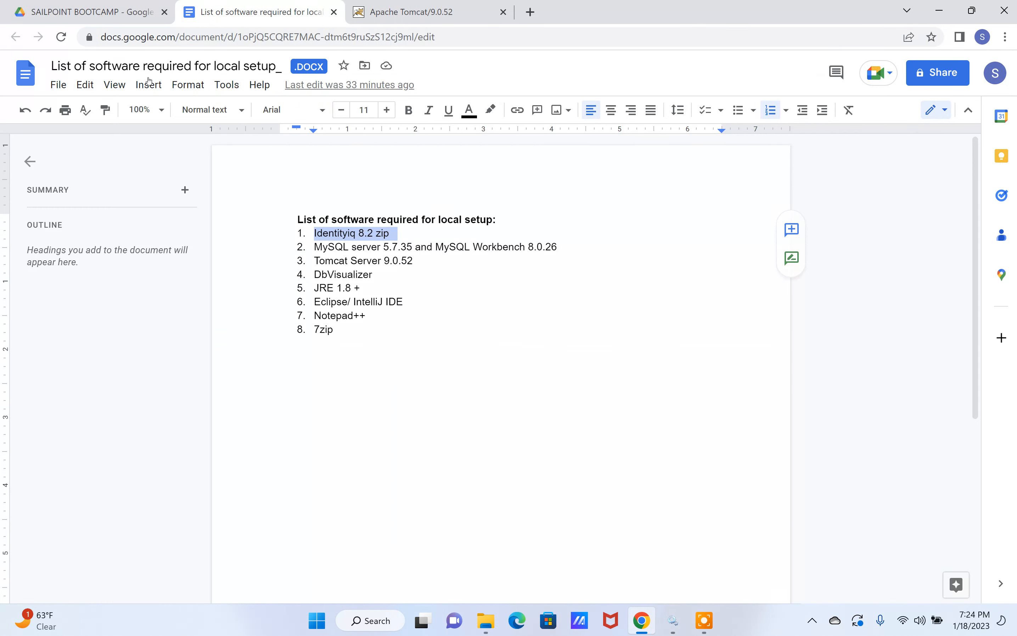
# Step: In Google Drive, browse to Windows SailPoint Installation_ > Software For Windows > Database Server and view the MySQL installer file
pyautogui.click(112, 13)
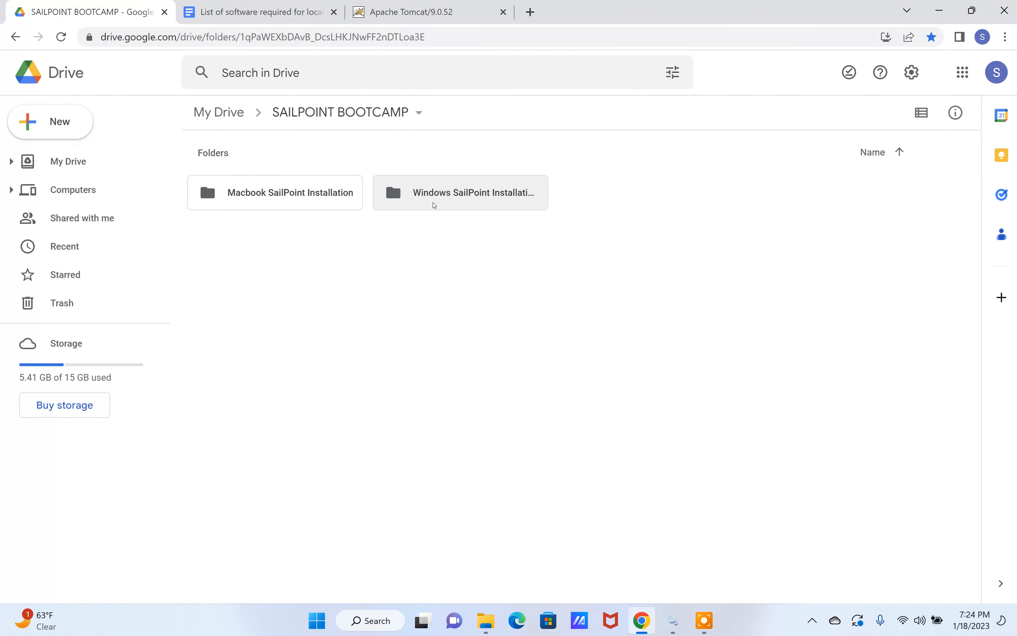
pyautogui.doubleClick(457, 197)
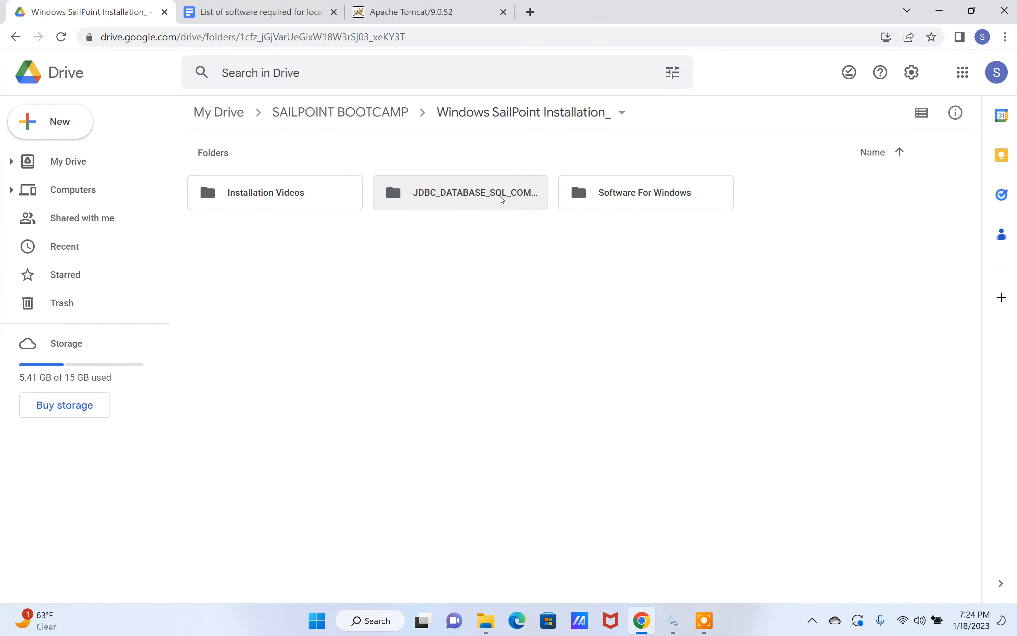
pyautogui.click(601, 196)
pyautogui.doubleClick(602, 196)
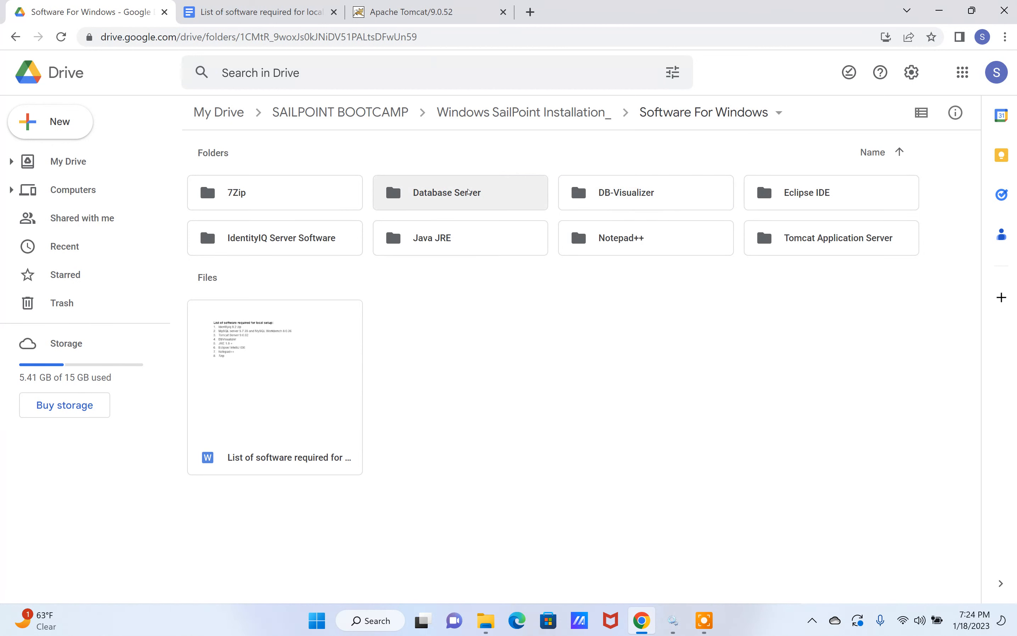
pyautogui.doubleClick(459, 194)
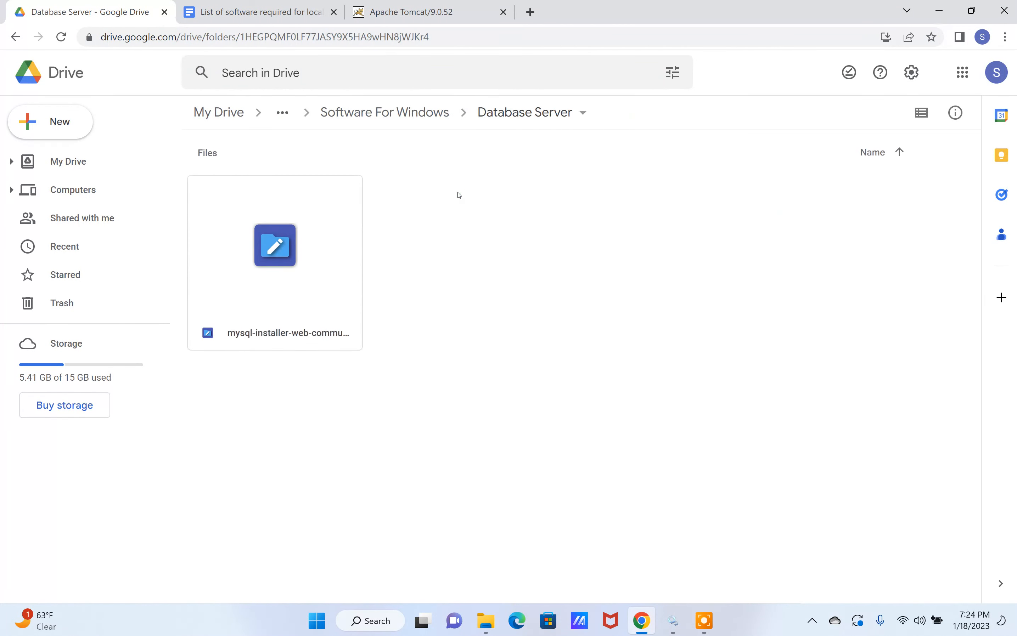
pyautogui.doubleClick(302, 298)
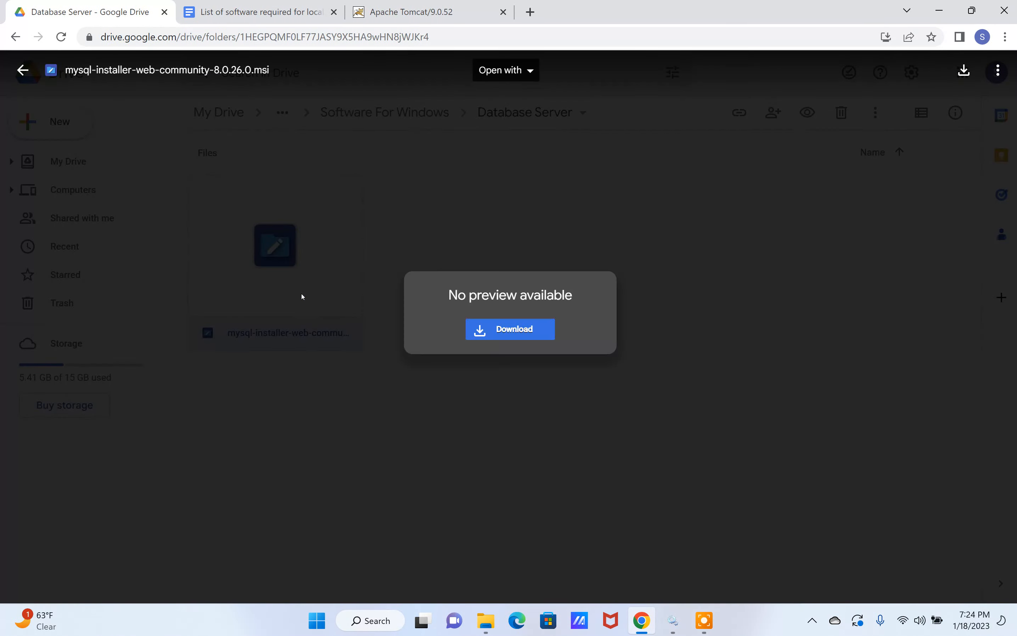
pyautogui.click(881, 130)
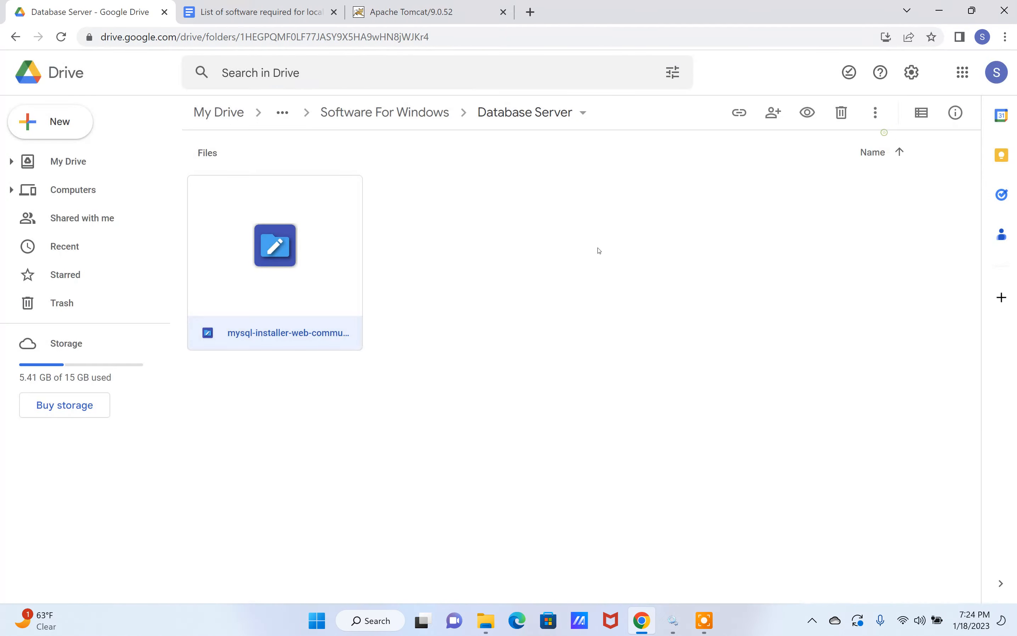
# Step: Switch to File Explorer, run mysql-installer-web-community-8.0.26.0 from the local Database Server folder, and accept the installer upgrade
pyautogui.click(486, 621)
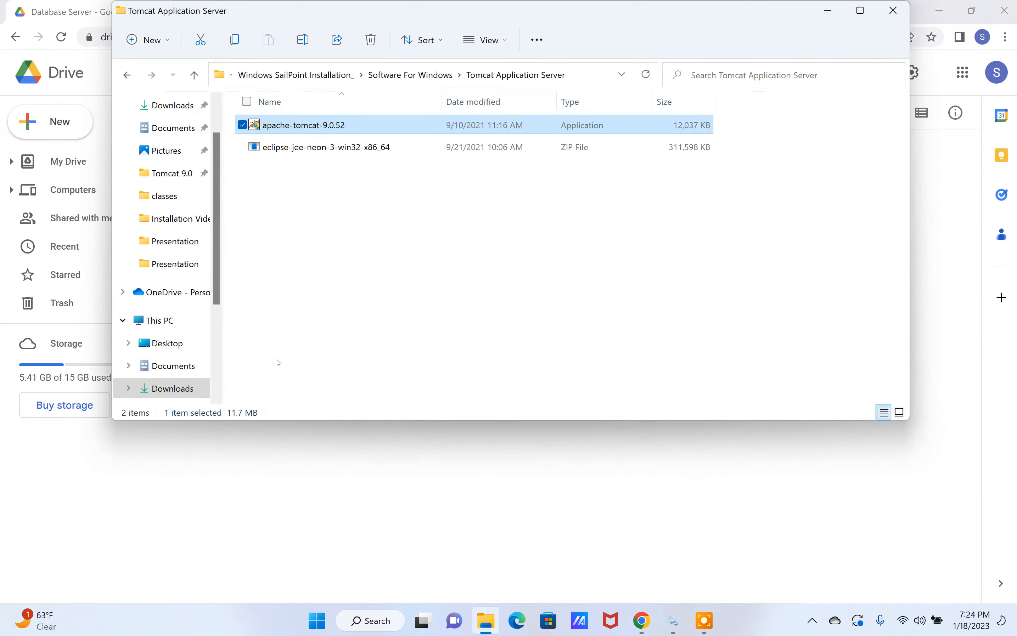
pyautogui.click(432, 76)
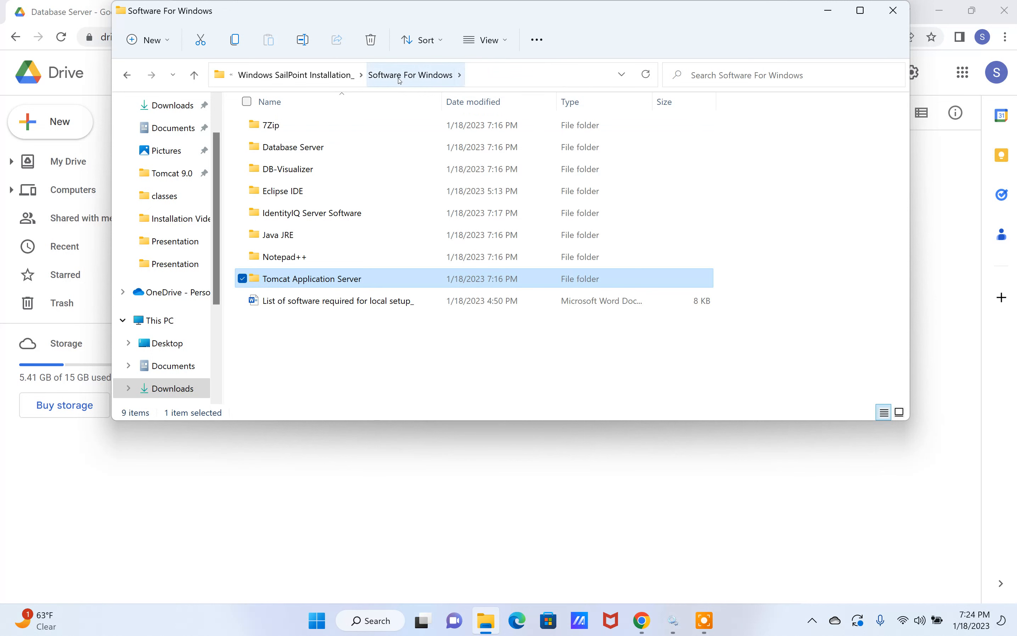
pyautogui.doubleClick(294, 149)
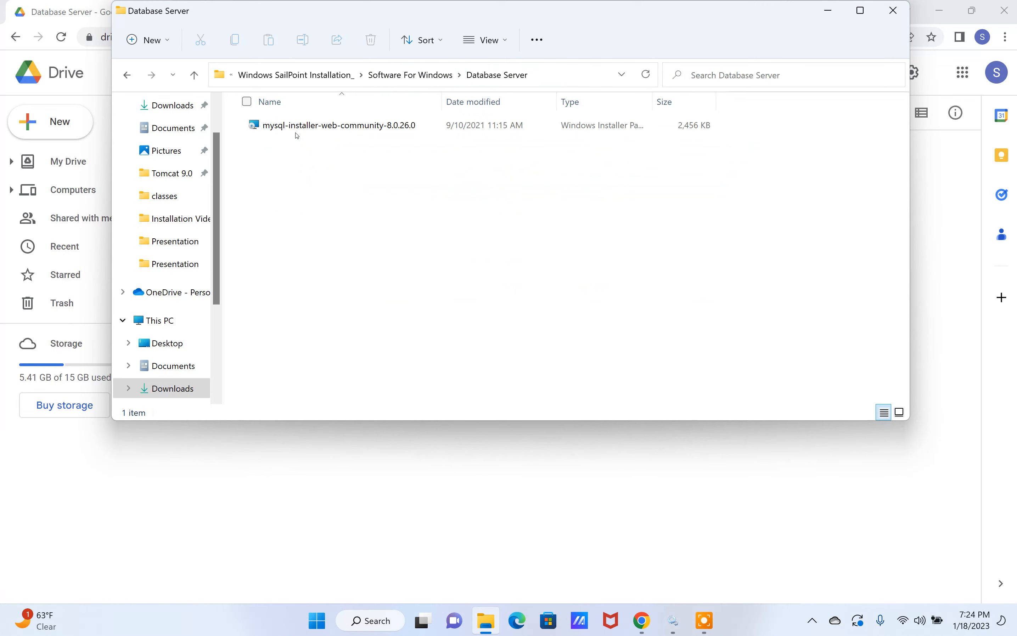
pyautogui.doubleClick(298, 126)
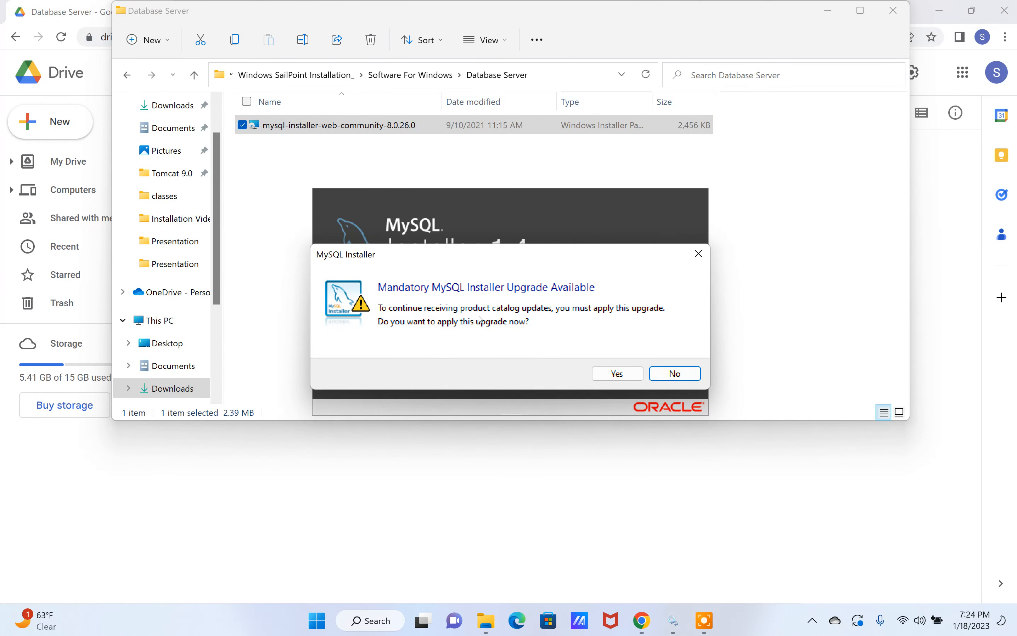
pyautogui.click(609, 374)
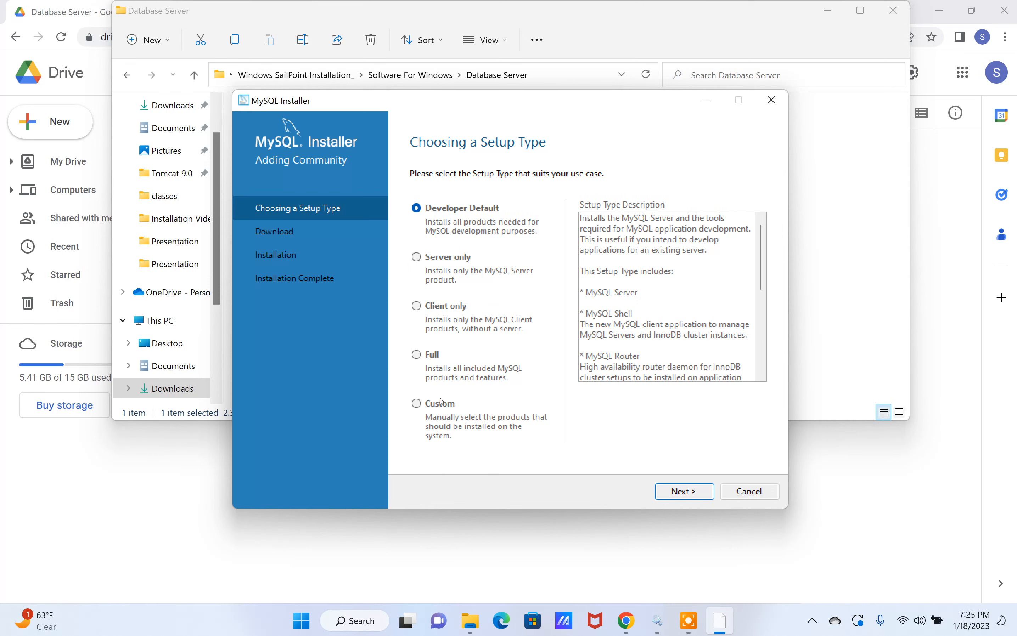
# Step: Choose the Custom setup type and expand the Applications and MySQL Servers categories in the available products
pyautogui.click(419, 405)
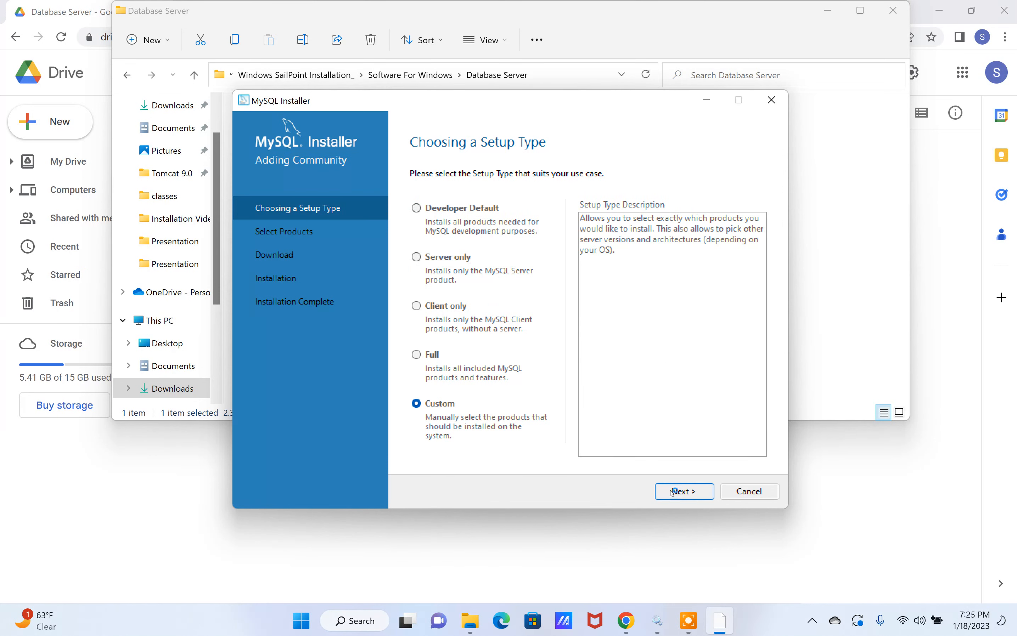
pyautogui.click(674, 489)
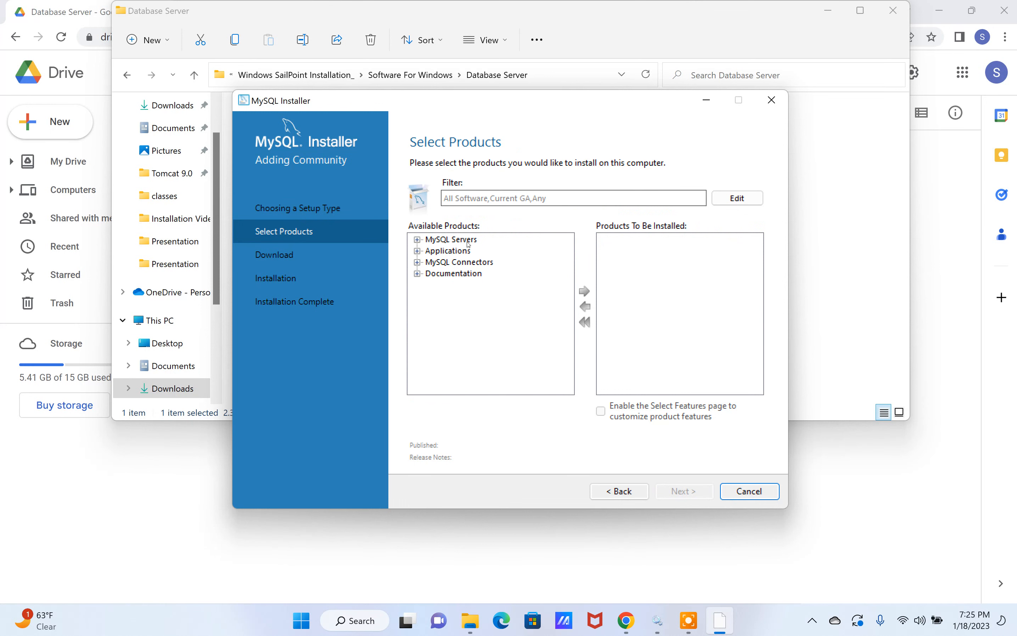
pyautogui.doubleClick(432, 251)
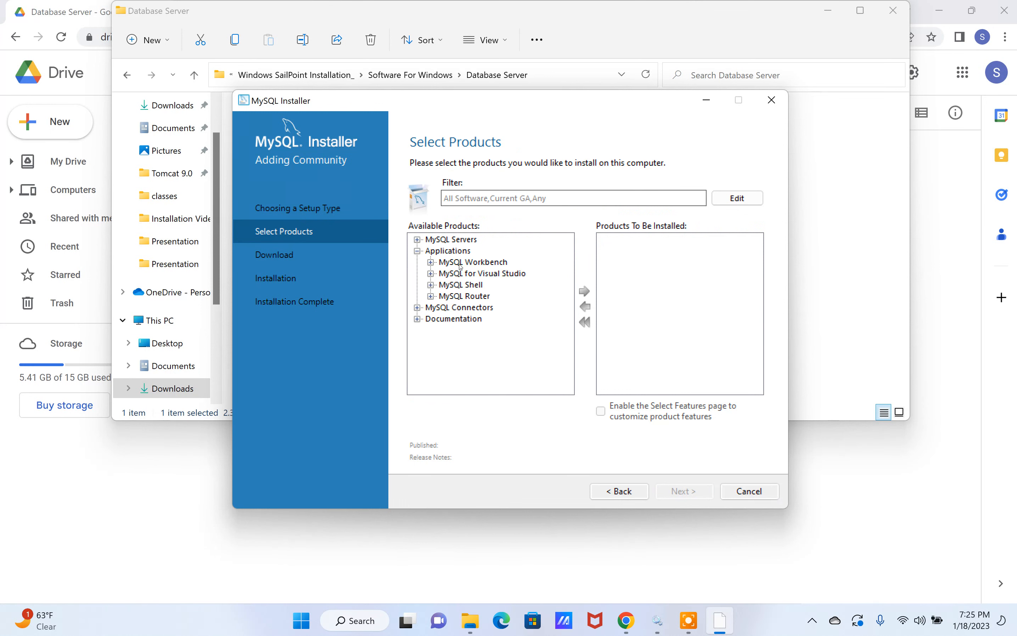
pyautogui.click(417, 239)
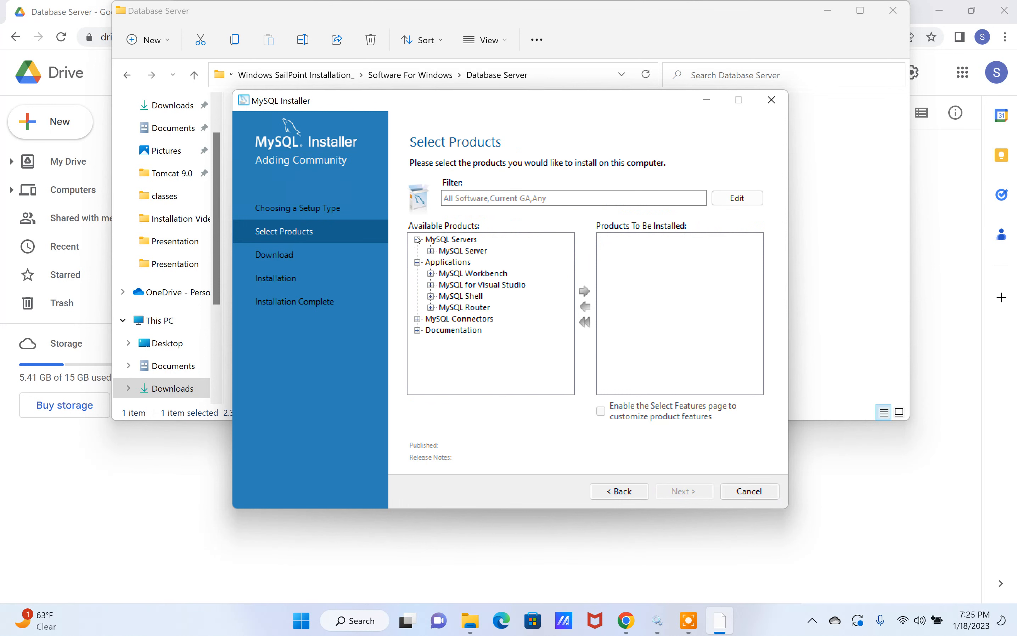
# Step: Switch back to Google Drive and check the required MySQL server version in the software list document
pyautogui.click(930, 377)
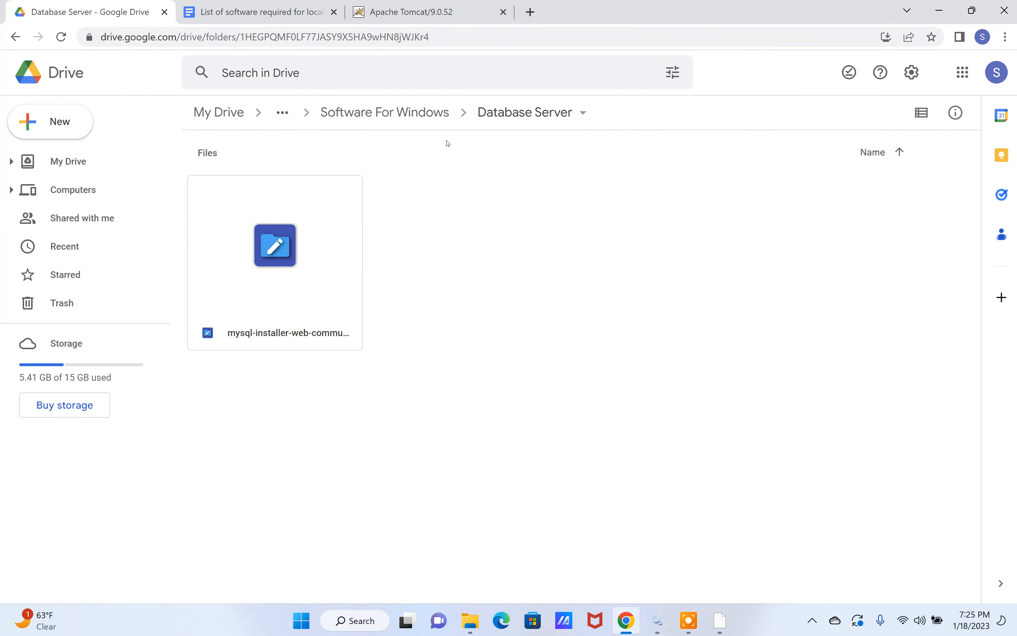
pyautogui.click(424, 121)
pyautogui.doubleClick(316, 354)
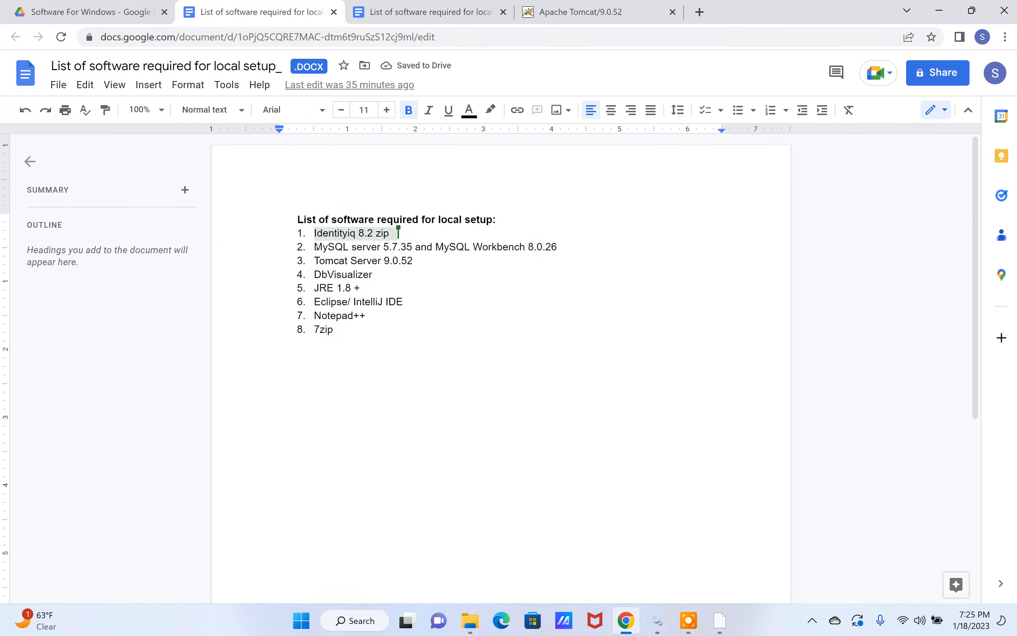
pyautogui.moveTo(315, 247); pyautogui.dragTo(408, 248)
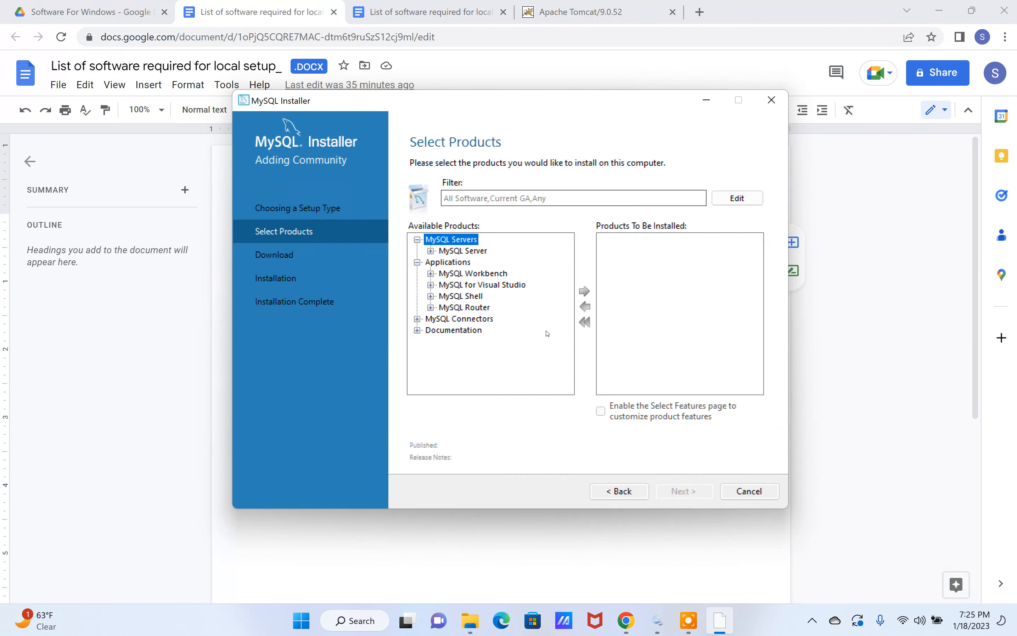
# Step: In the MySQL Installer, add MySQL Server 5.7.35 - X64 to the products to be installed
pyautogui.click(430, 251)
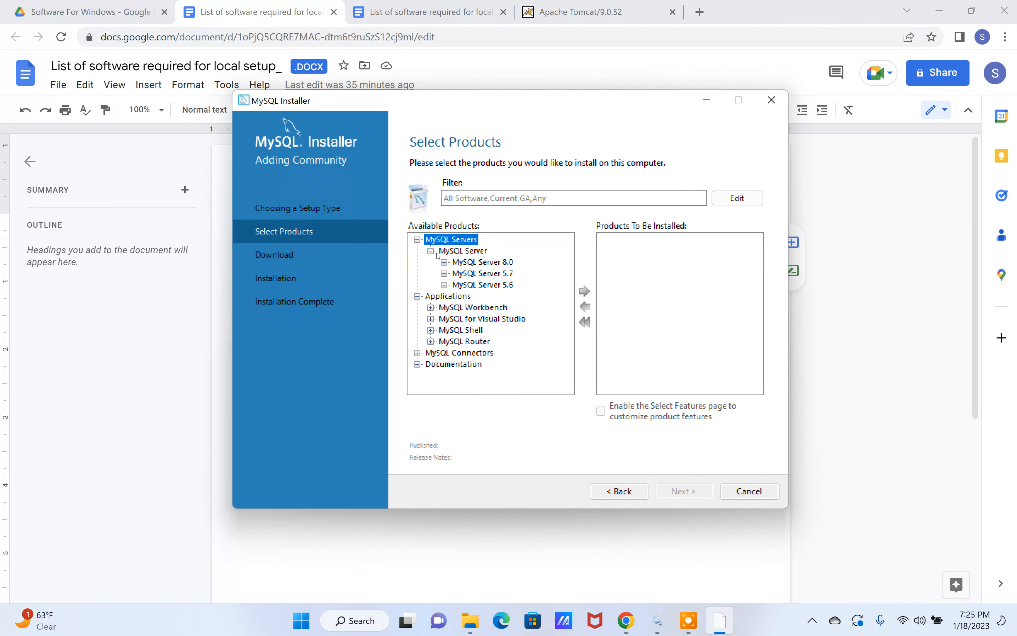
pyautogui.click(444, 274)
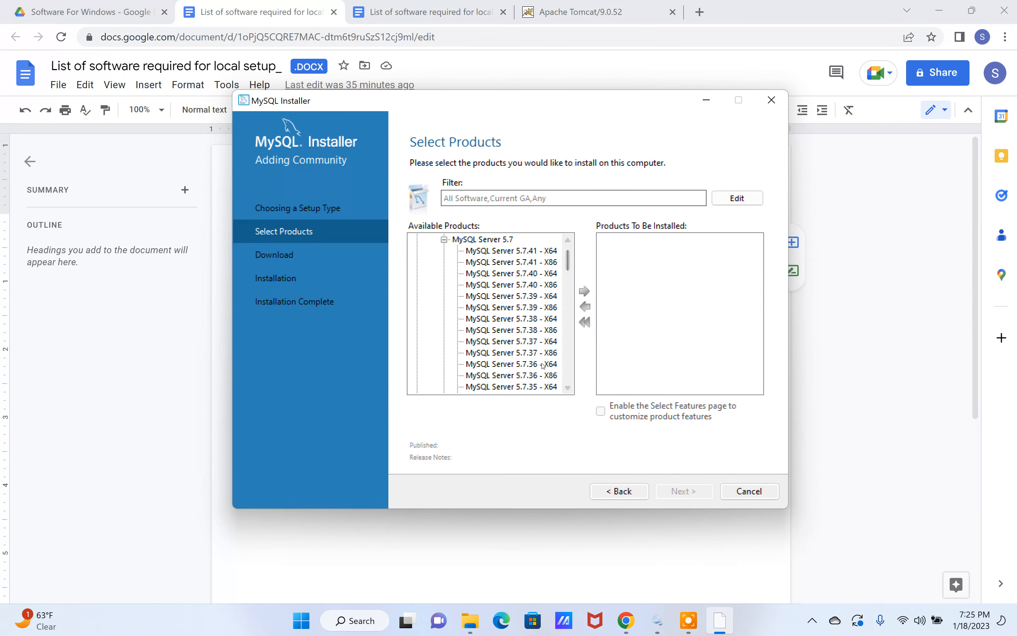
pyautogui.scroll(-1, 542, 366)
pyautogui.moveTo(472, 109); pyautogui.dragTo(466, 159)
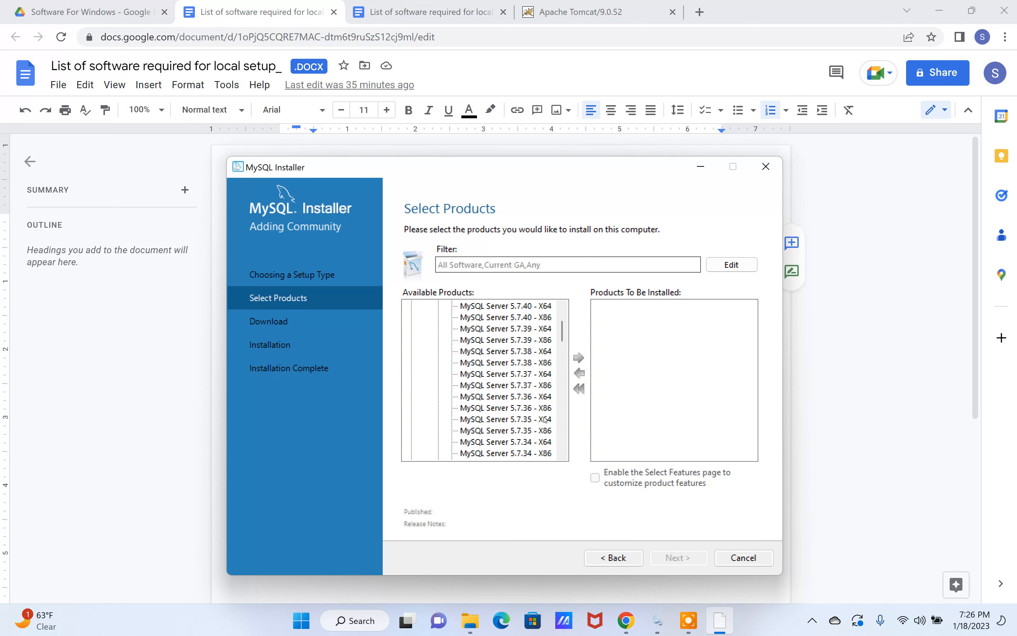
pyautogui.click(521, 420)
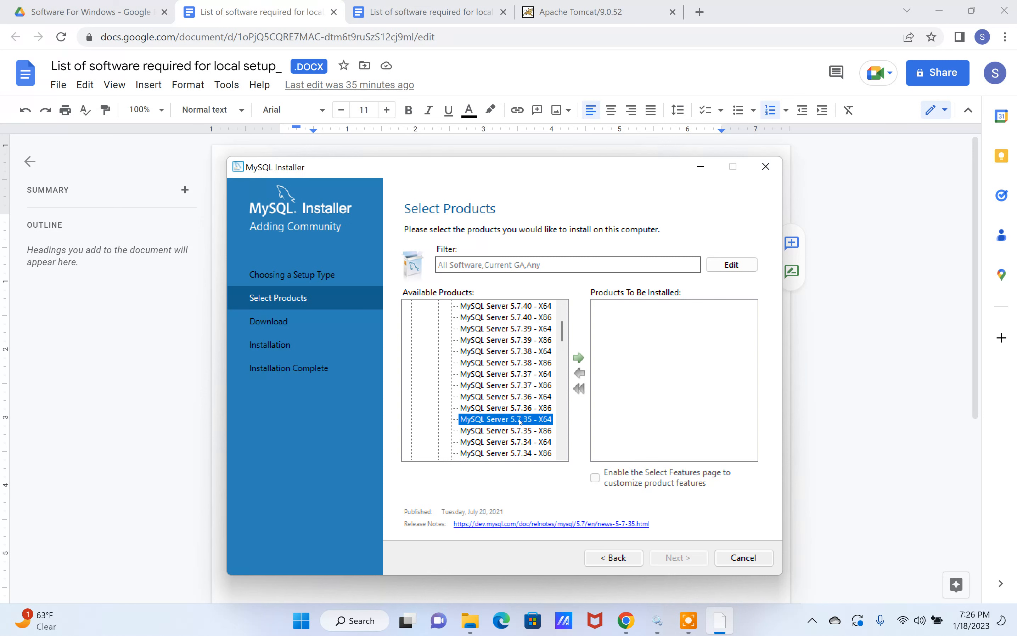
pyautogui.click(579, 358)
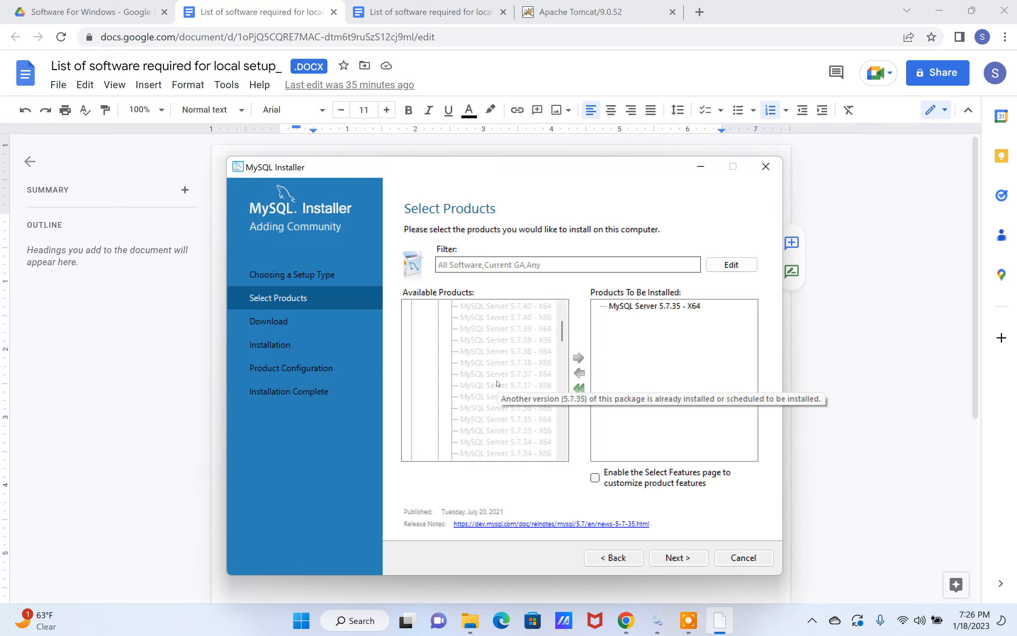
# Step: Add MySQL Workbench 8.0.26 - X64 to the products to be installed
pyautogui.scroll(2, 469, 375)
pyautogui.click(439, 340)
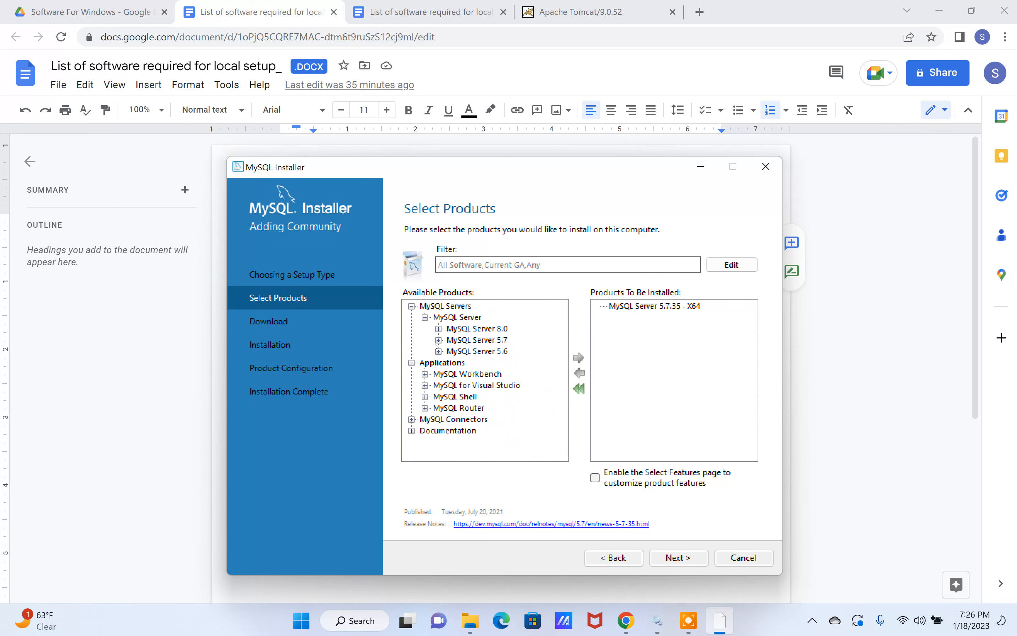
pyautogui.click(425, 374)
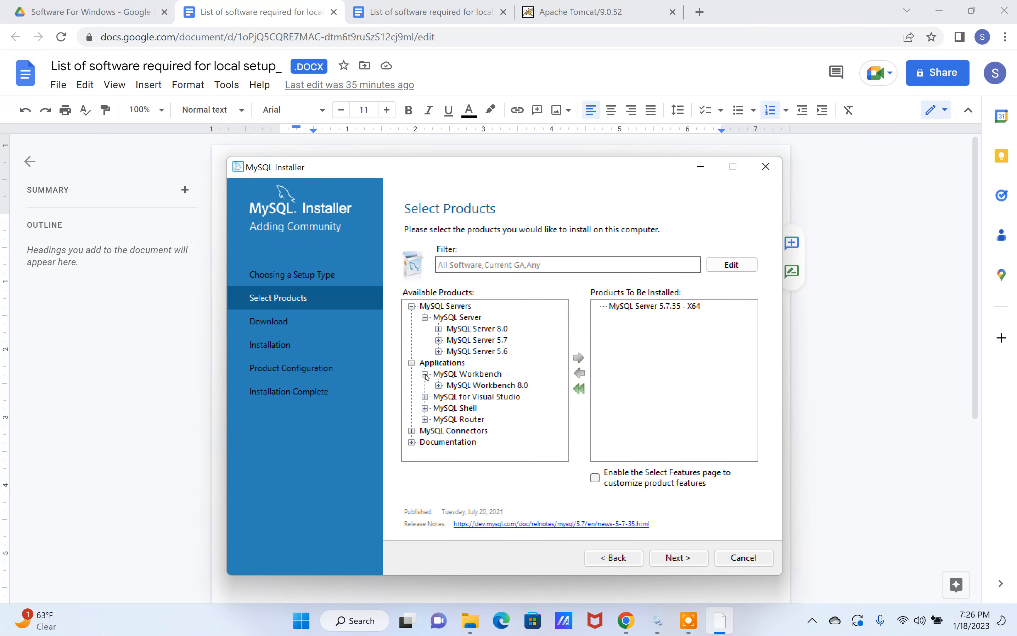
pyautogui.click(439, 386)
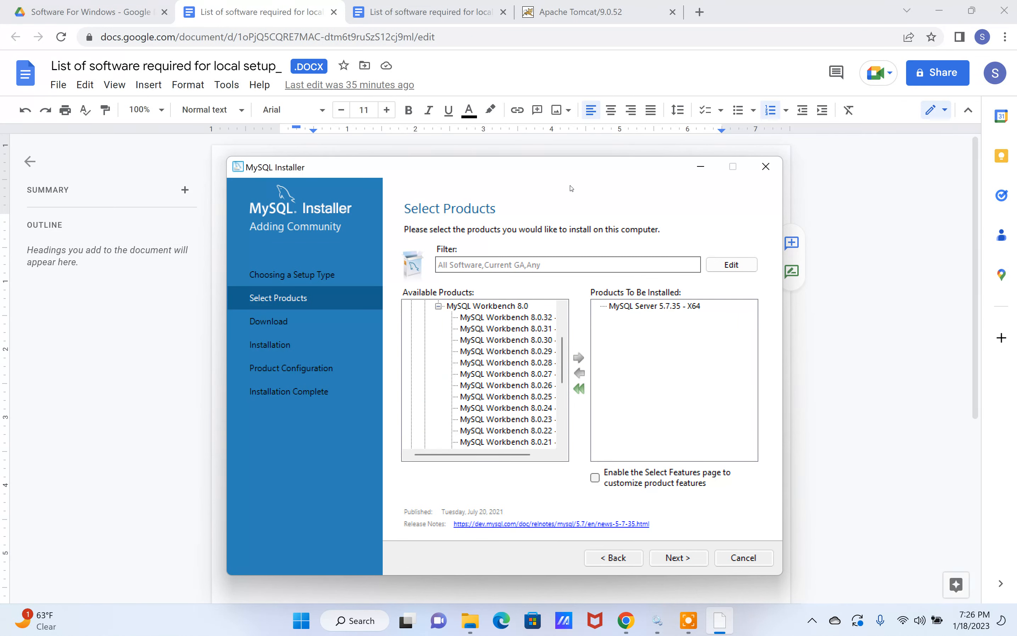
pyautogui.moveTo(572, 176); pyautogui.dragTo(556, 318)
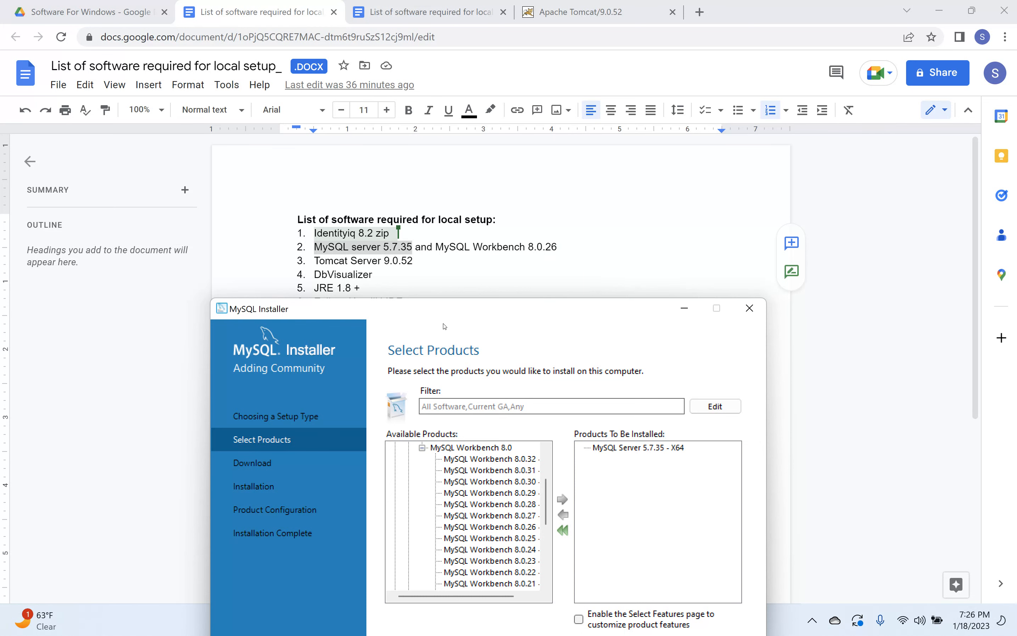
pyautogui.moveTo(423, 317); pyautogui.dragTo(425, 197)
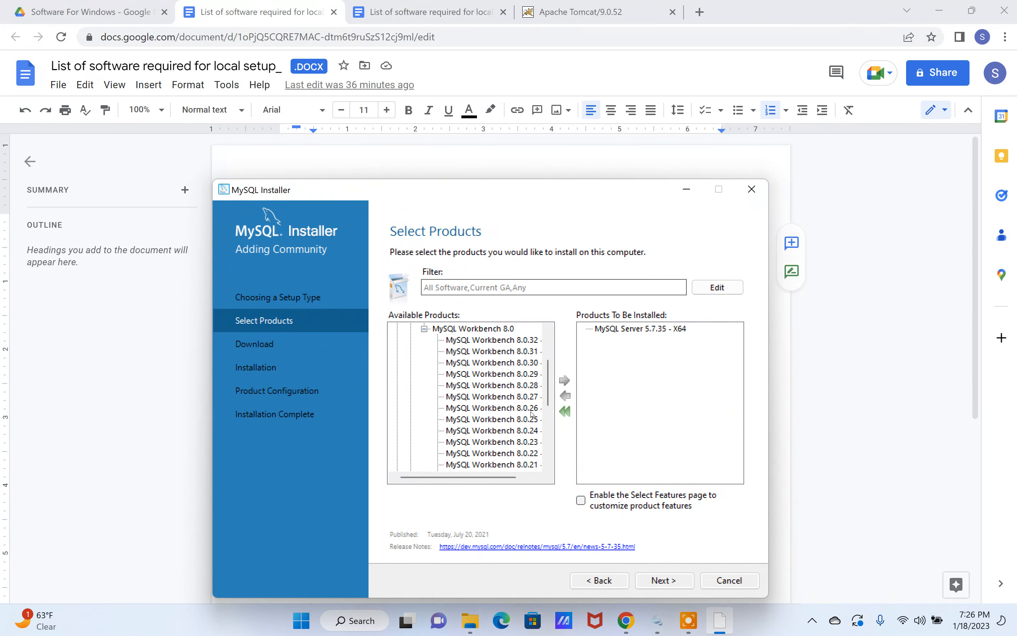
pyautogui.click(488, 409)
pyautogui.moveTo(492, 478); pyautogui.dragTo(507, 478)
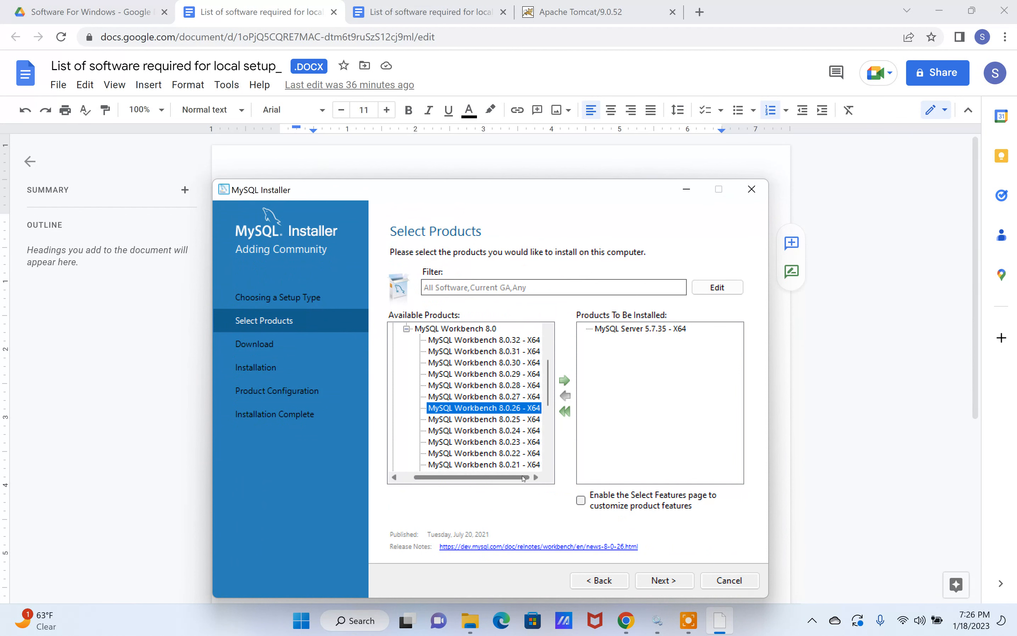
pyautogui.click(564, 380)
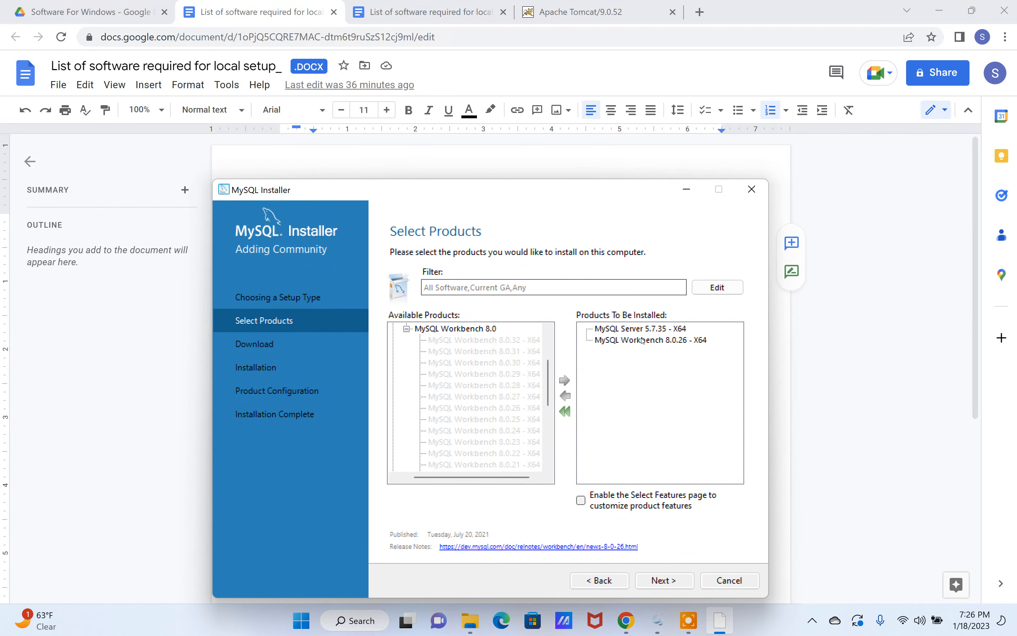
# Step: Accept the path conflicts with the existing directories and download MySQL Server 5.7.35 and MySQL Workbench 8.0.26, continuing to the installation page
pyautogui.click(660, 582)
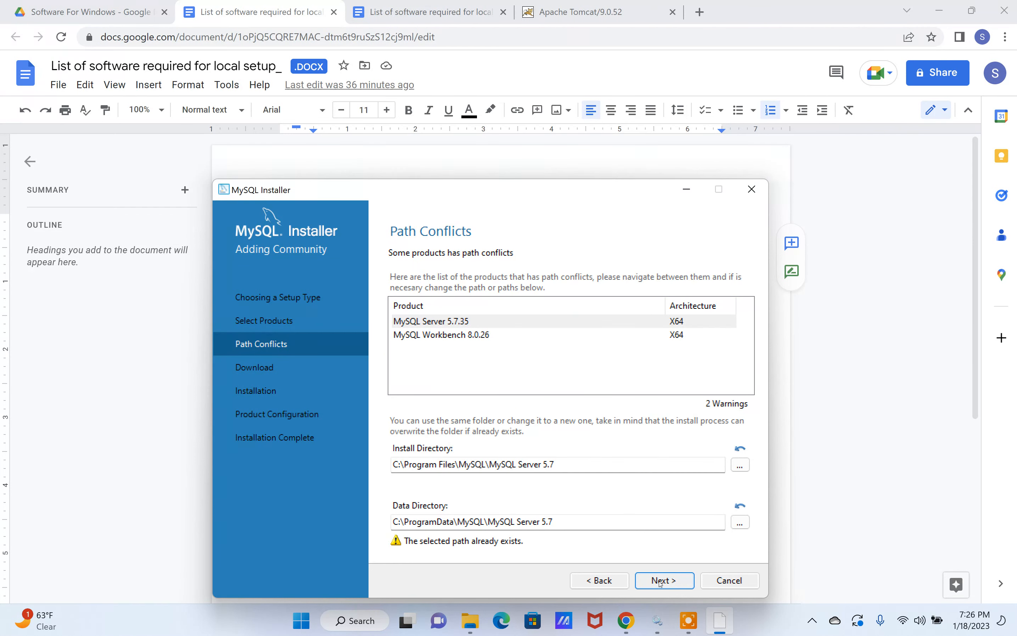
pyautogui.click(664, 580)
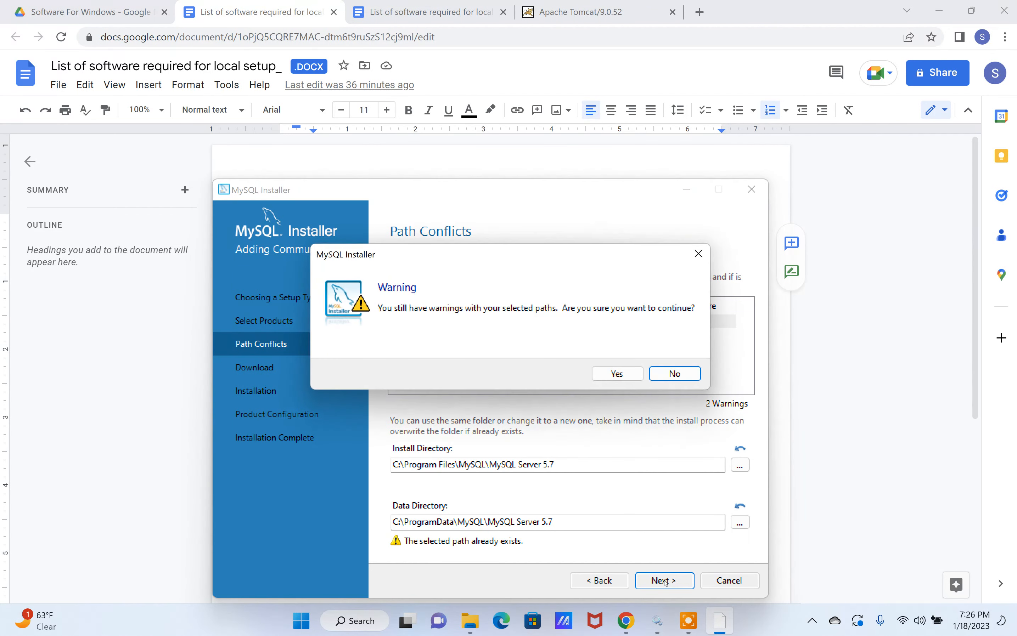
pyautogui.click(617, 373)
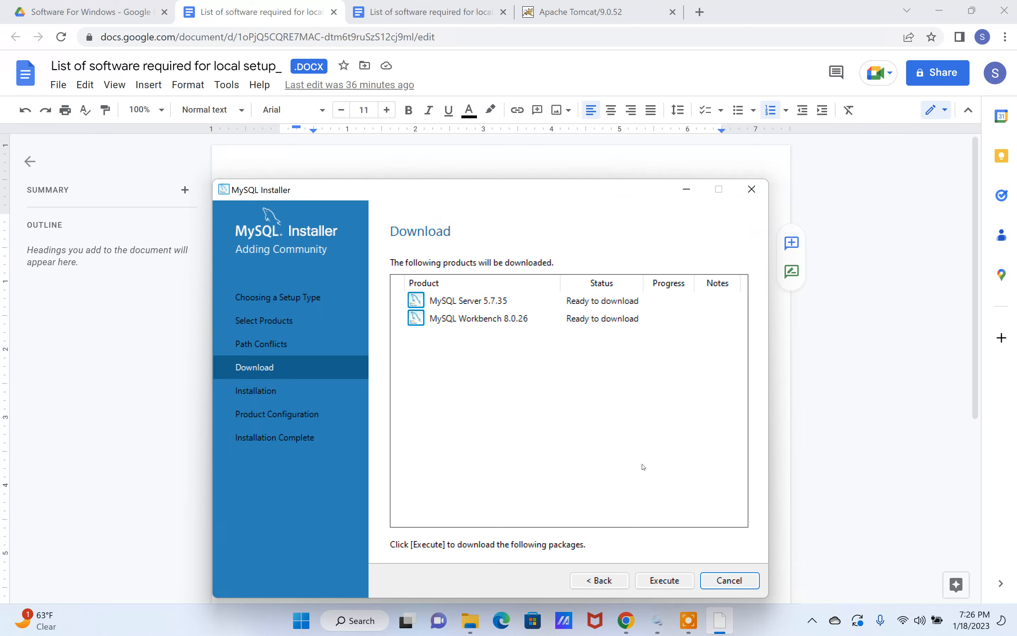
pyautogui.click(664, 581)
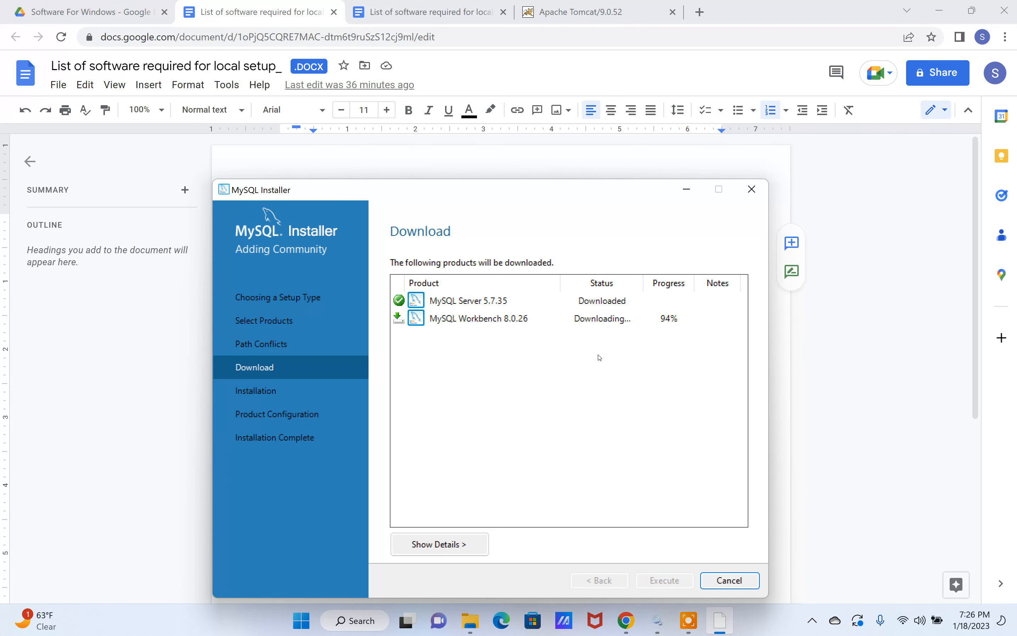
pyautogui.click(669, 581)
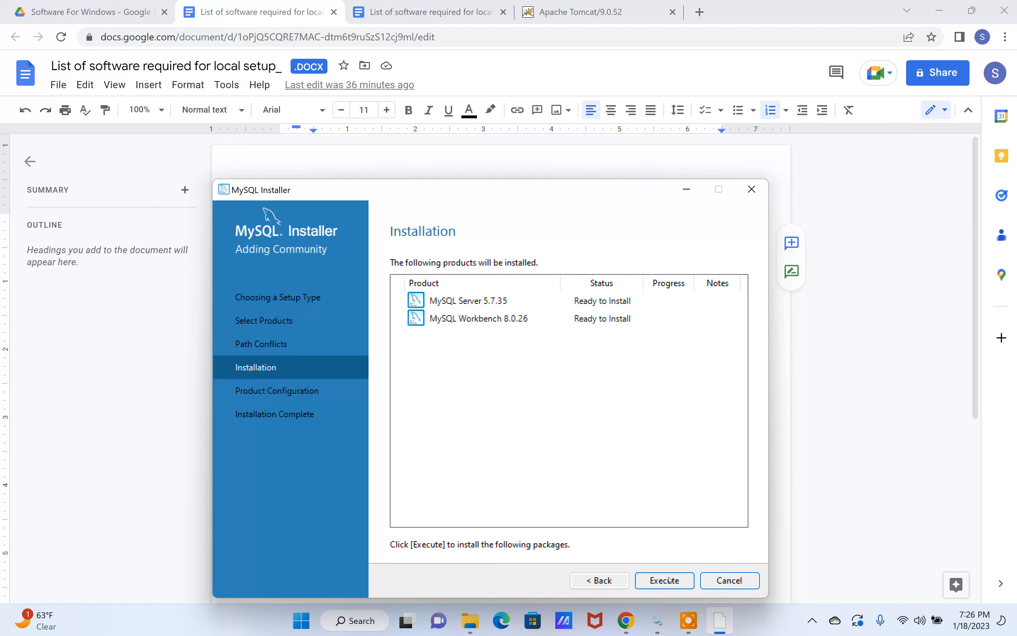
# Step: Install MySQL Server 5.7.35 and MySQL Workbench 8.0.26, keeping the Development Computer type and TCP/IP port 3306 for the server
pyautogui.click(669, 580)
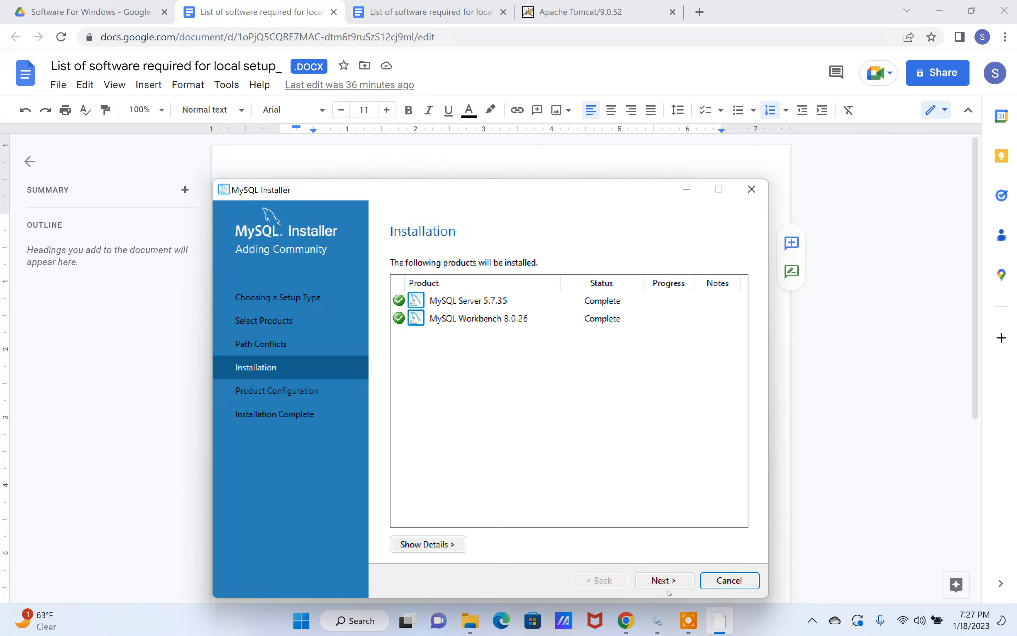
pyautogui.click(662, 582)
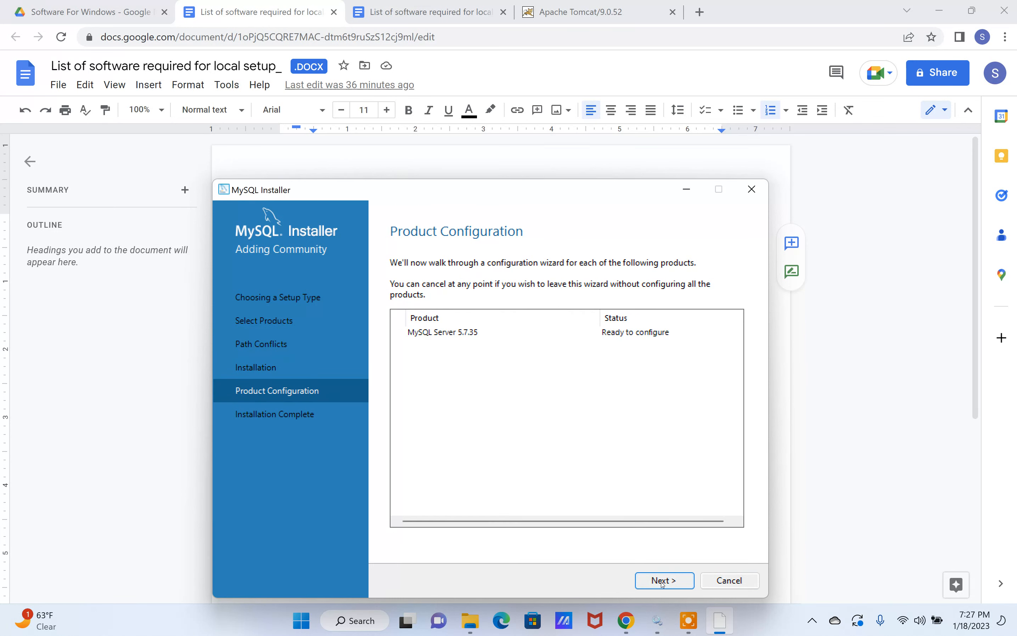
pyautogui.click(662, 583)
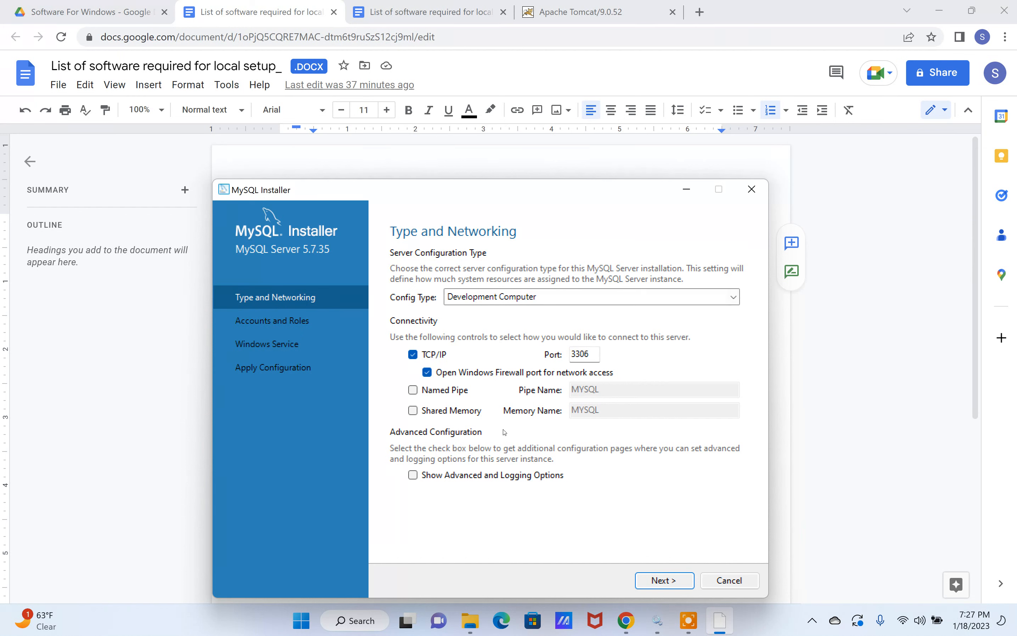
pyautogui.click(670, 581)
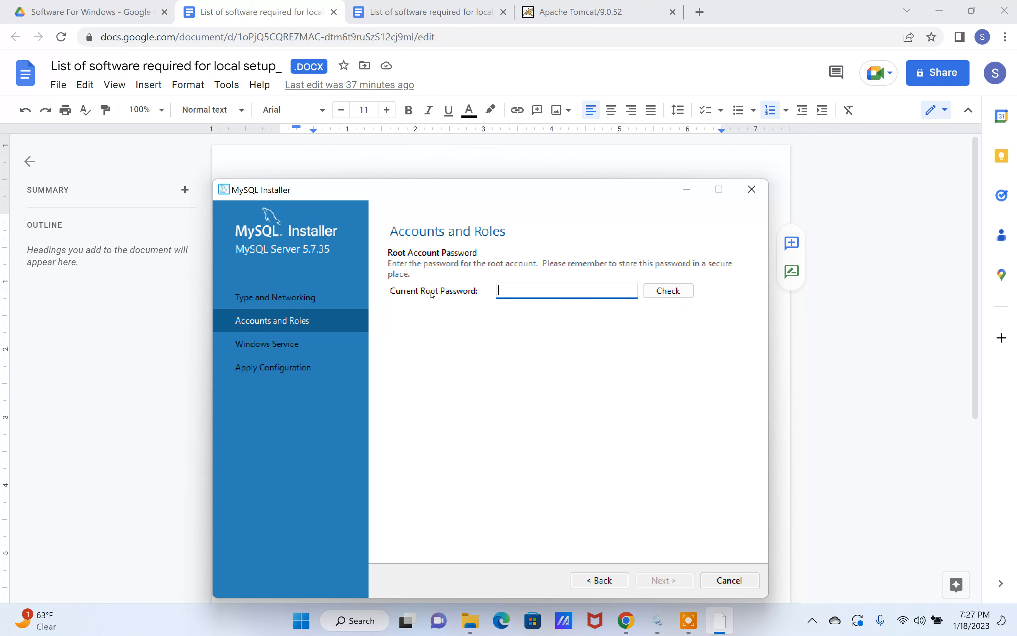
# Step: Move the installer aside and note the root account password in the document below the software list
pyautogui.moveTo(529, 200); pyautogui.dragTo(491, 547)
pyautogui.click(388, 336)
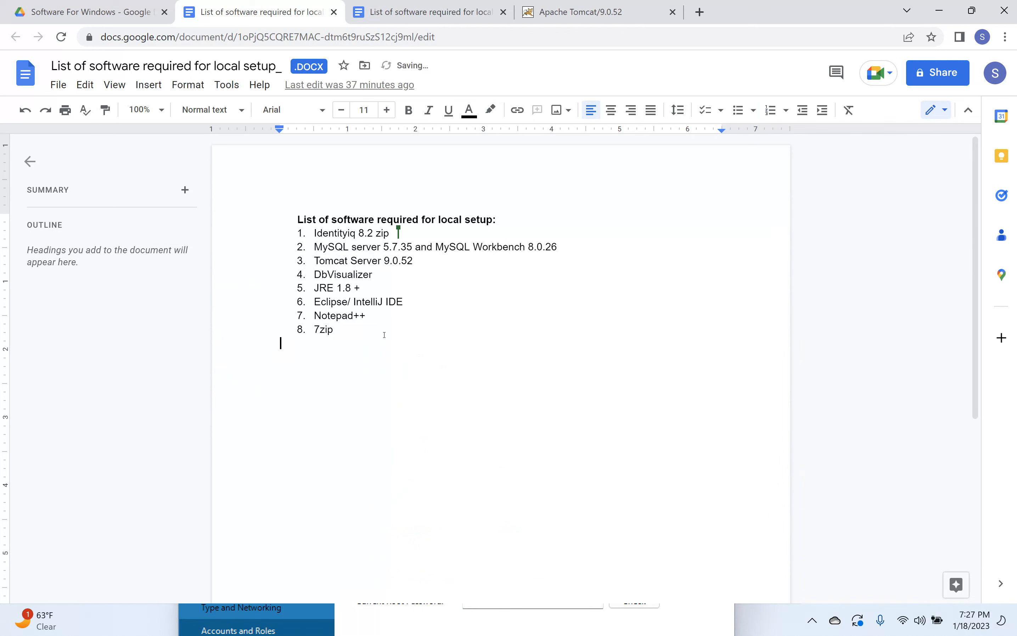
pyautogui.press('Return')
pyautogui.write('rooy')
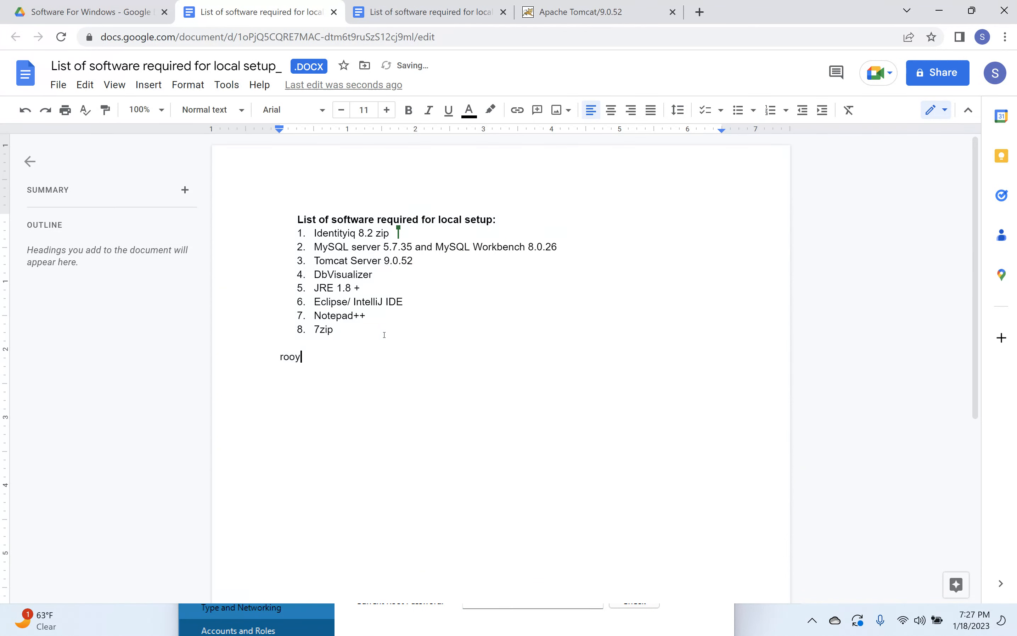
pyautogui.press('BackSpace')
pyautogui.write('t')
# Step: Enter the current root password in the MySQL Installer, check it and continue to the Windows service settings
pyautogui.click(370, 615)
pyautogui.moveTo(423, 489); pyautogui.dragTo(436, 294)
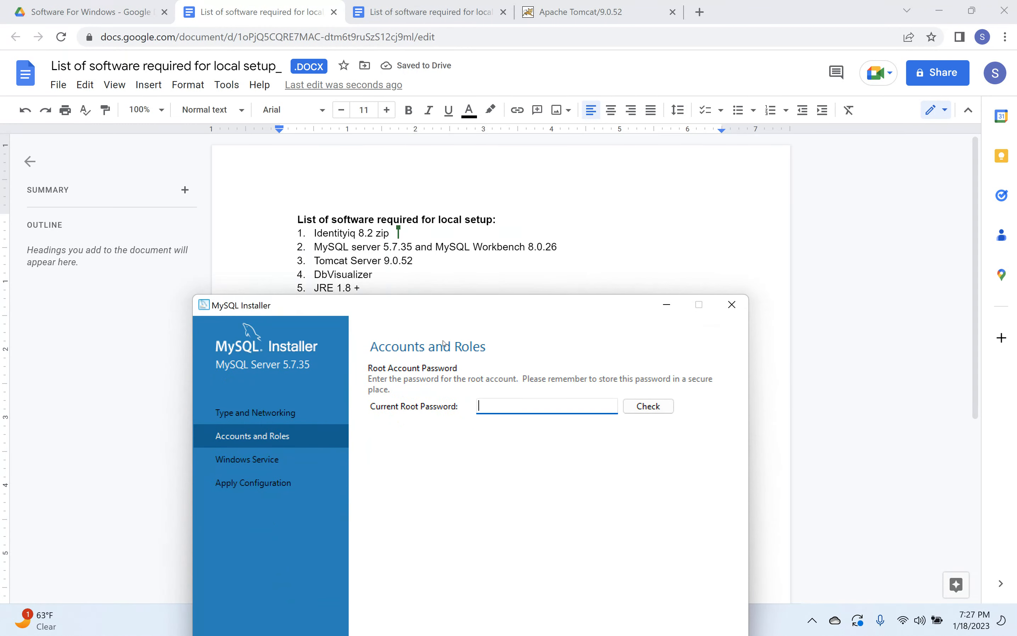
pyautogui.write('root')
pyautogui.moveTo(450, 305); pyautogui.dragTo(416, 451)
pyautogui.doubleClick(291, 357)
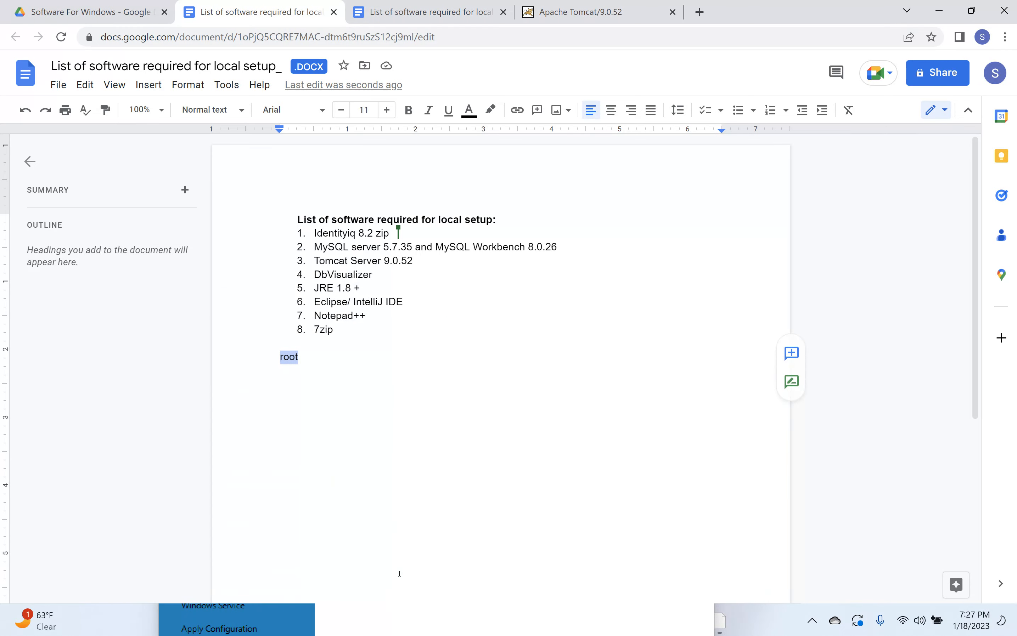
pyautogui.click(582, 488)
pyautogui.moveTo(577, 453); pyautogui.dragTo(587, 165)
pyautogui.click(644, 256)
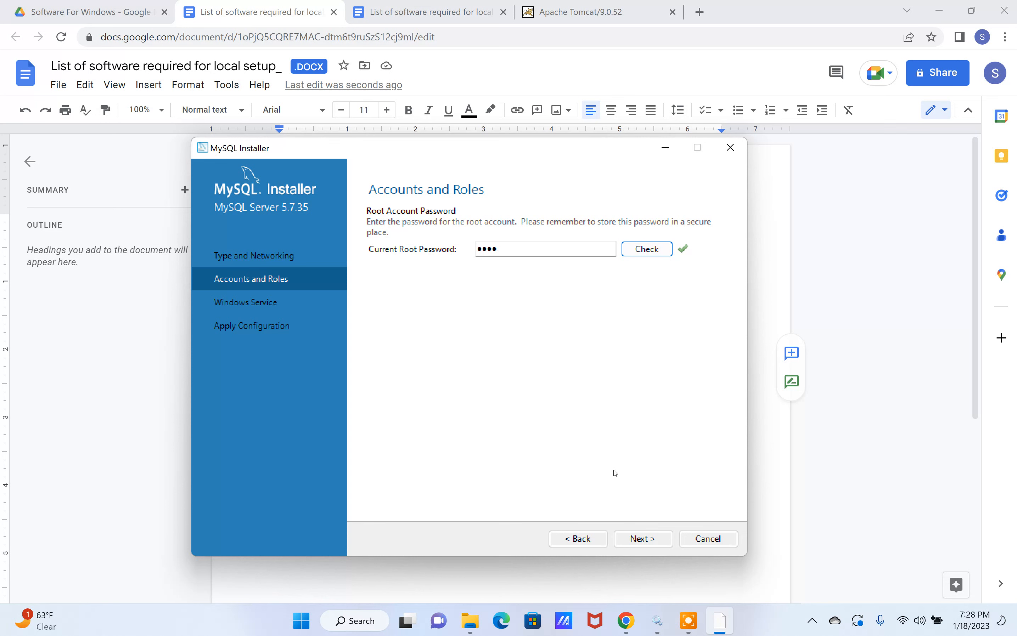
pyautogui.click(642, 539)
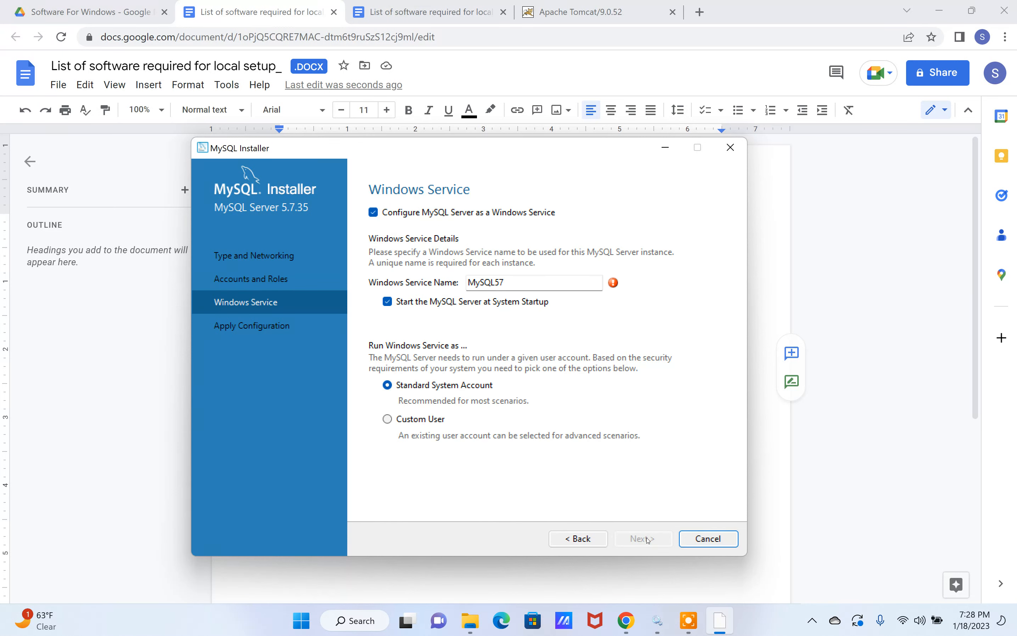
# Step: Set the Windows service name to MySQL57-sailpoint and continue with the Standard System Account
pyautogui.click(540, 284)
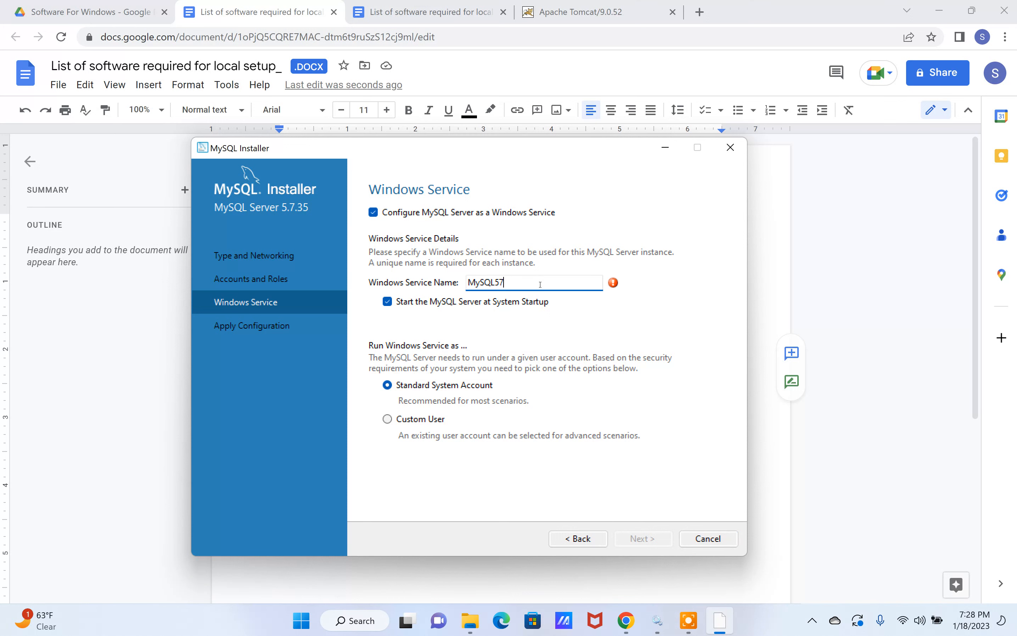
pyautogui.write('-sailpoint')
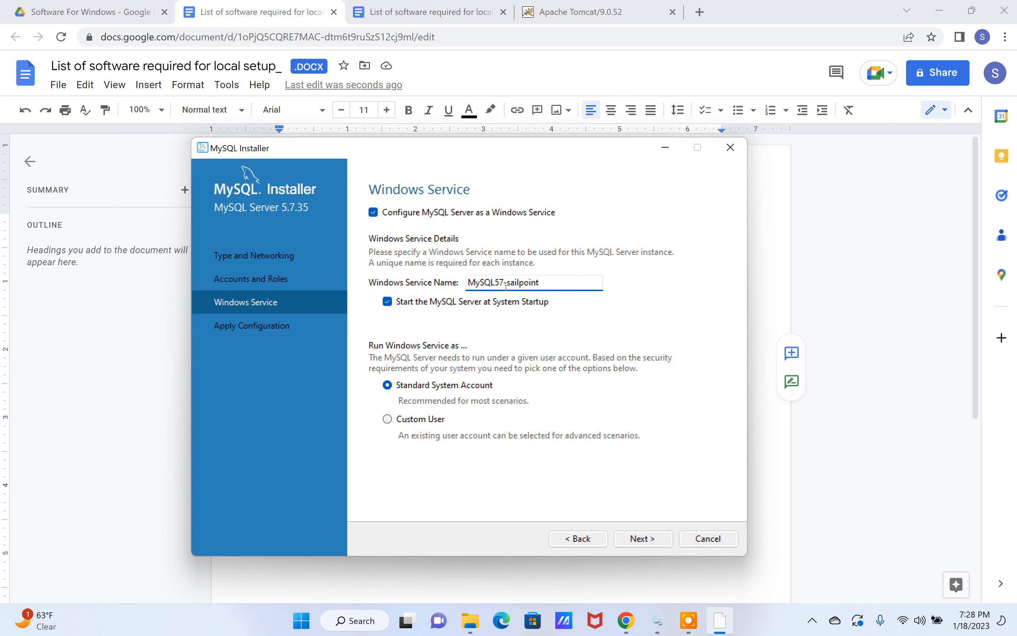
pyautogui.moveTo(504, 285); pyautogui.dragTo(551, 285)
pyautogui.click(642, 539)
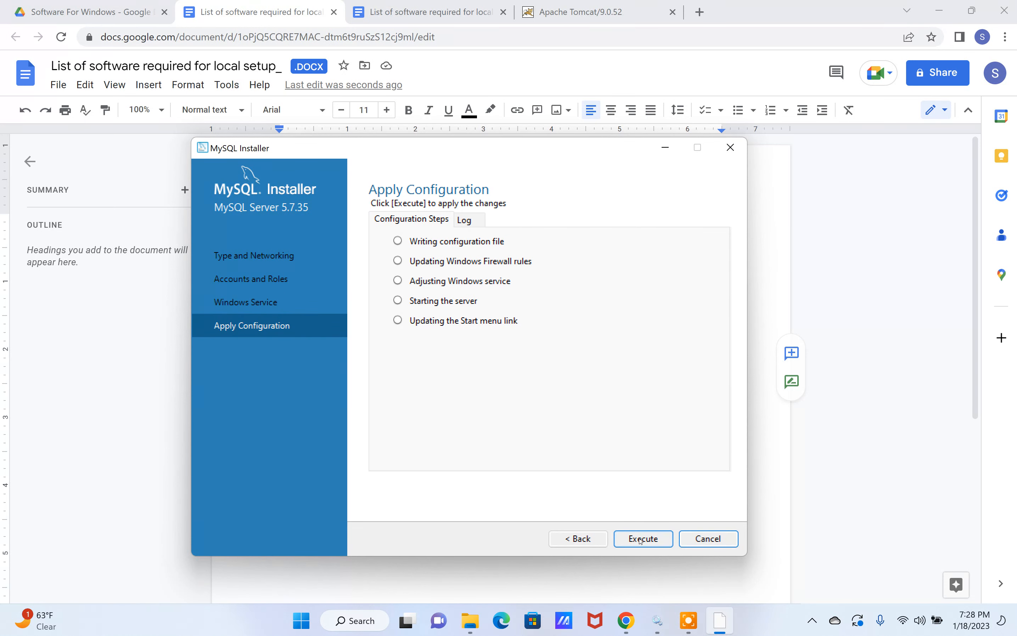
# Step: Apply the MySQL Server 5.7.35 configuration and finish the setup with MySQL Workbench starting automatically
pyautogui.click(642, 539)
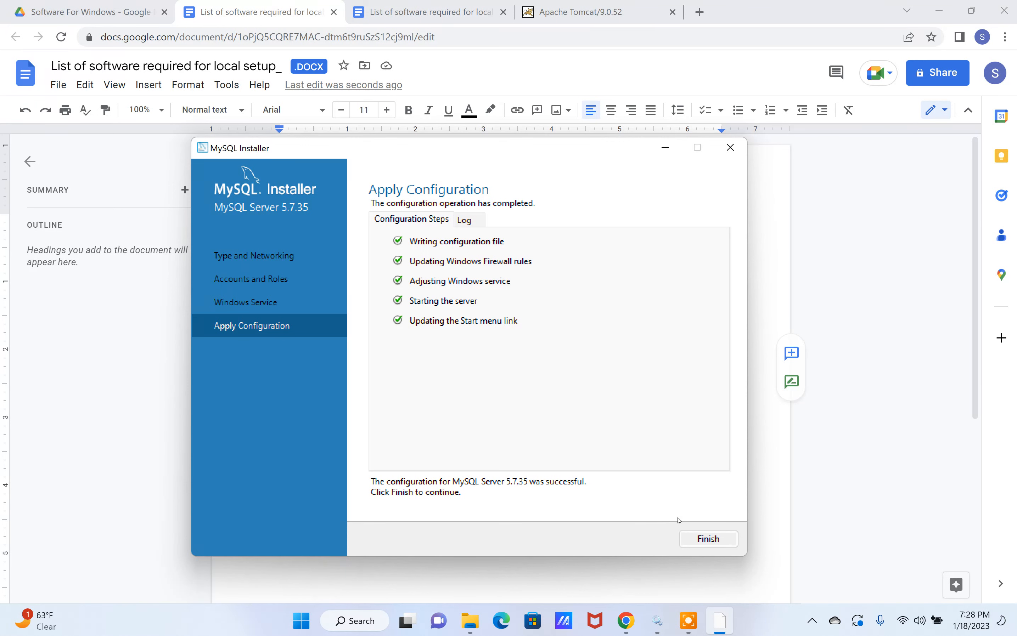
pyautogui.click(695, 536)
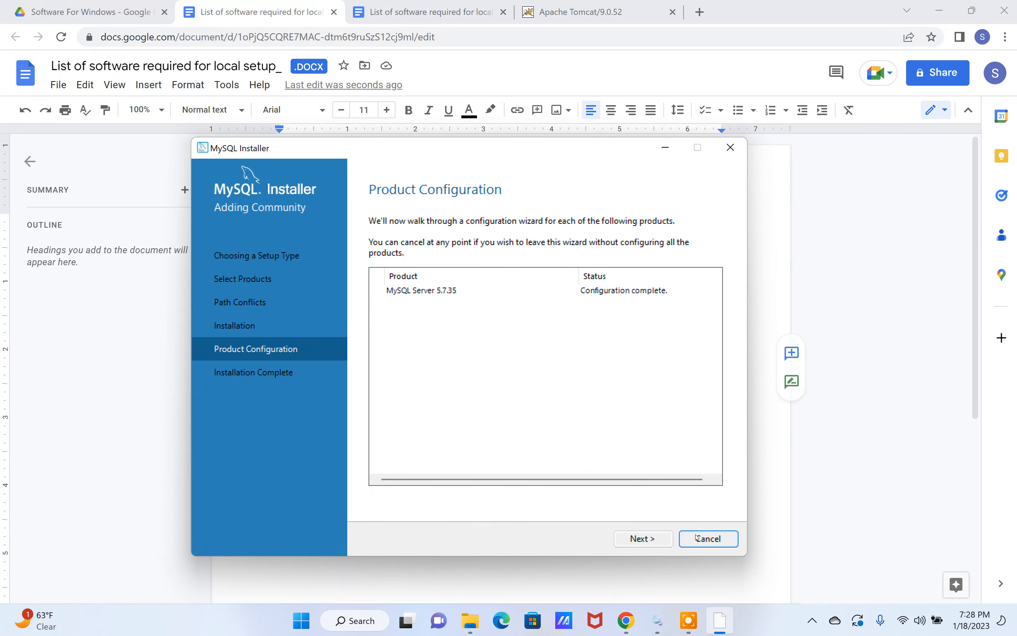
pyautogui.click(638, 538)
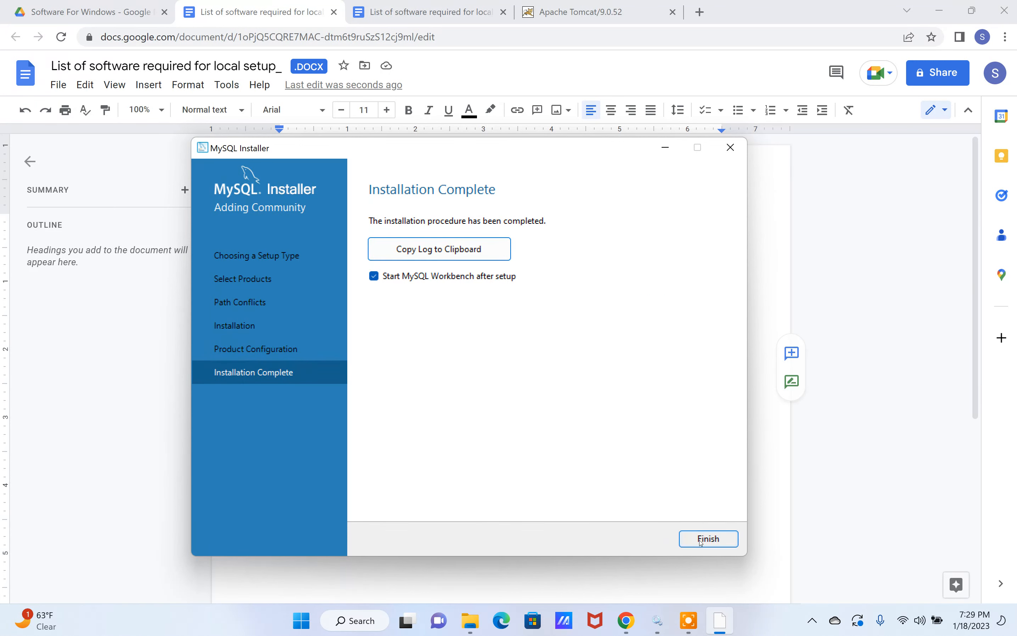
pyautogui.click(700, 540)
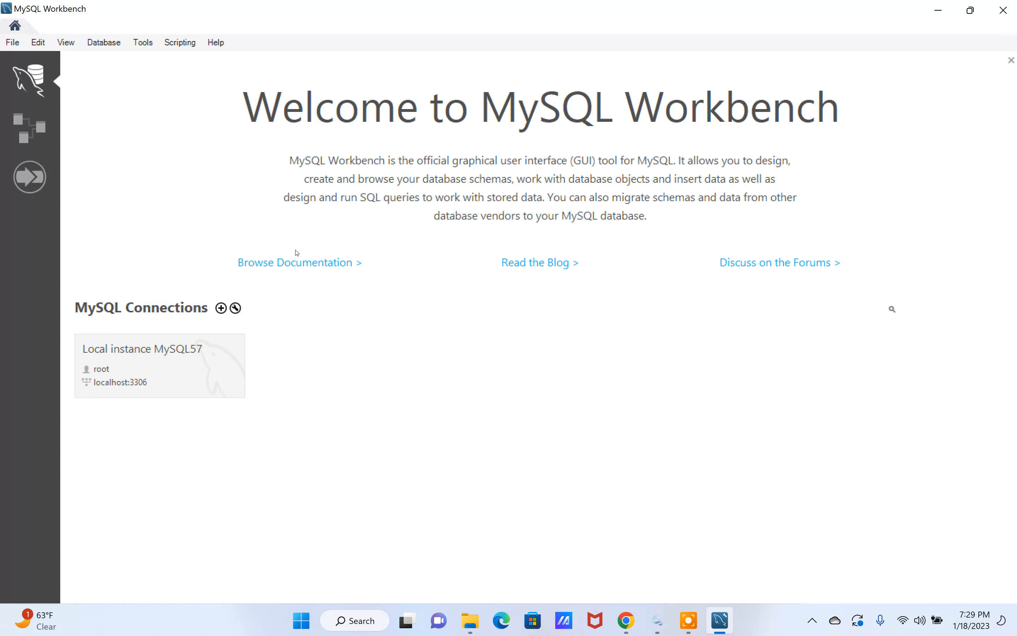
# Step: Connect to Local instance MySQL57 in MySQL Workbench with the root password, saving the password in the vault
pyautogui.click(145, 379)
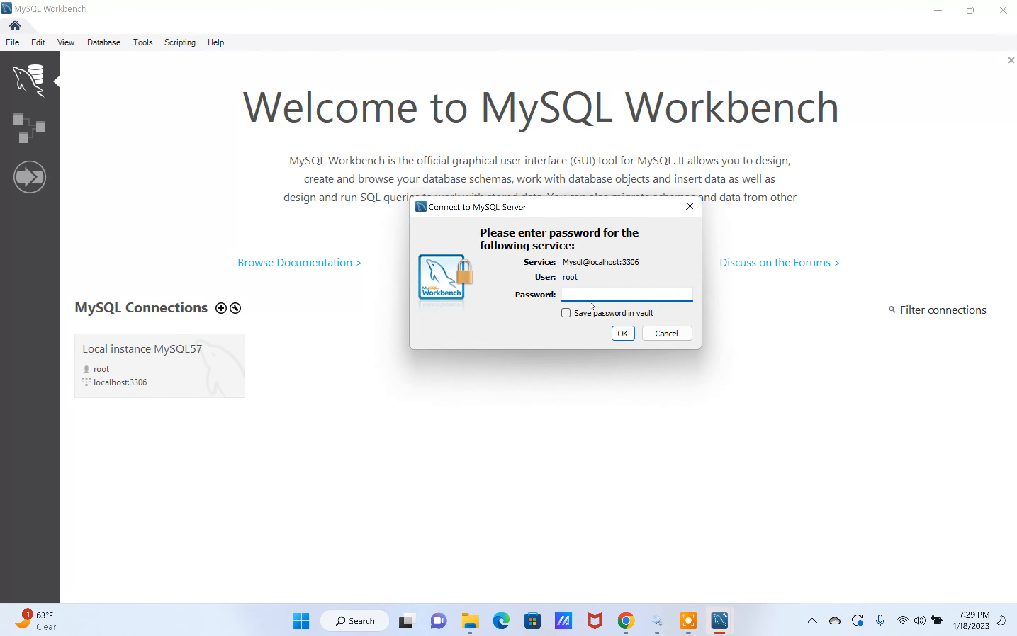
pyautogui.click(583, 293)
pyautogui.write('root')
pyautogui.click(565, 313)
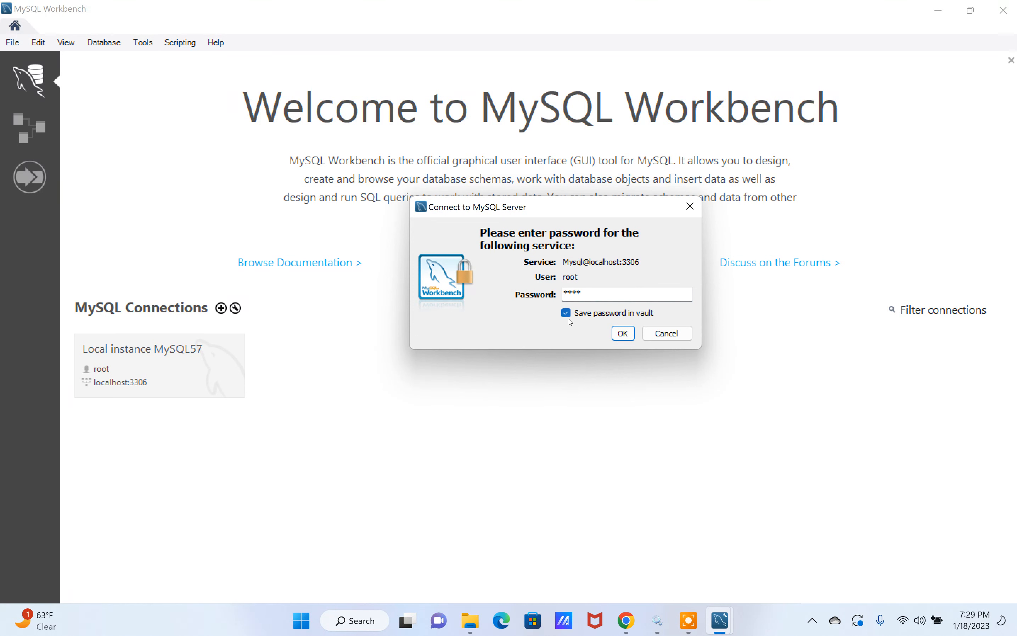
pyautogui.click(622, 334)
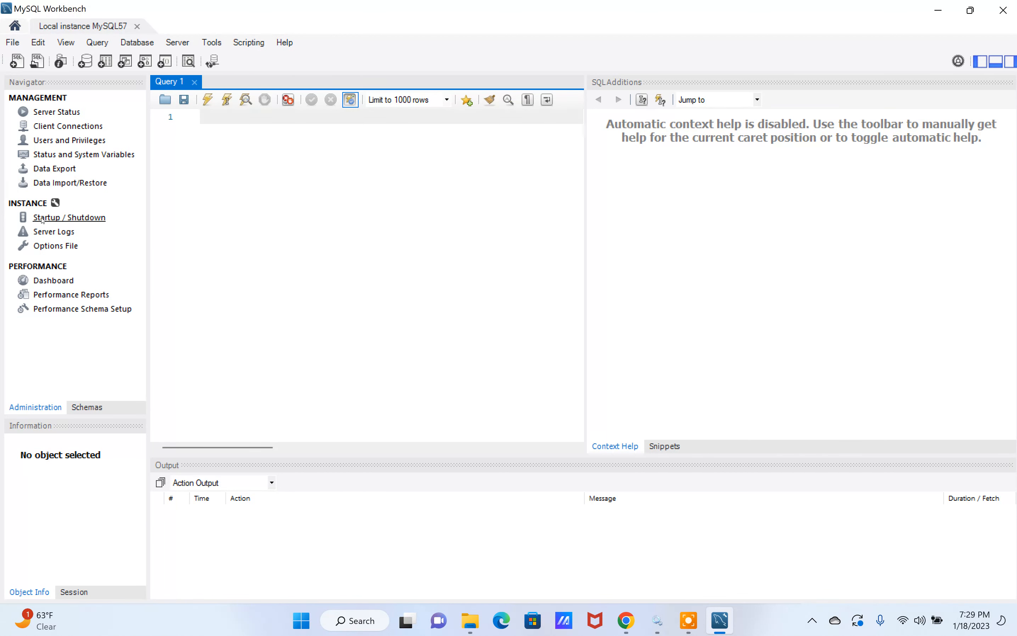
# Step: Open the Startup / Shutdown page of the local instance to check whether the database server is running
pyautogui.click(58, 218)
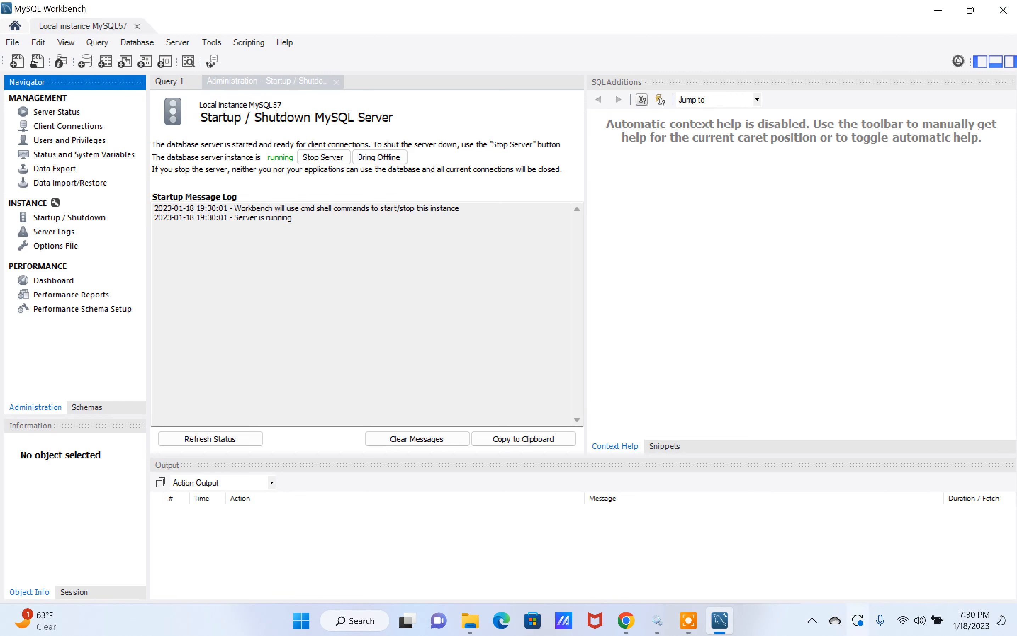
pyautogui.click(689, 620)
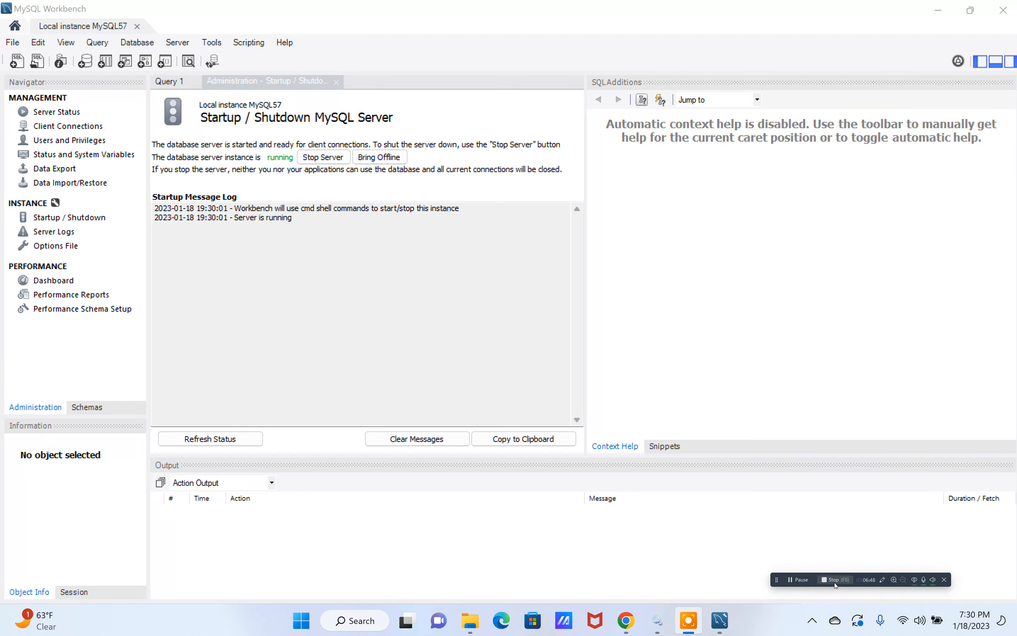